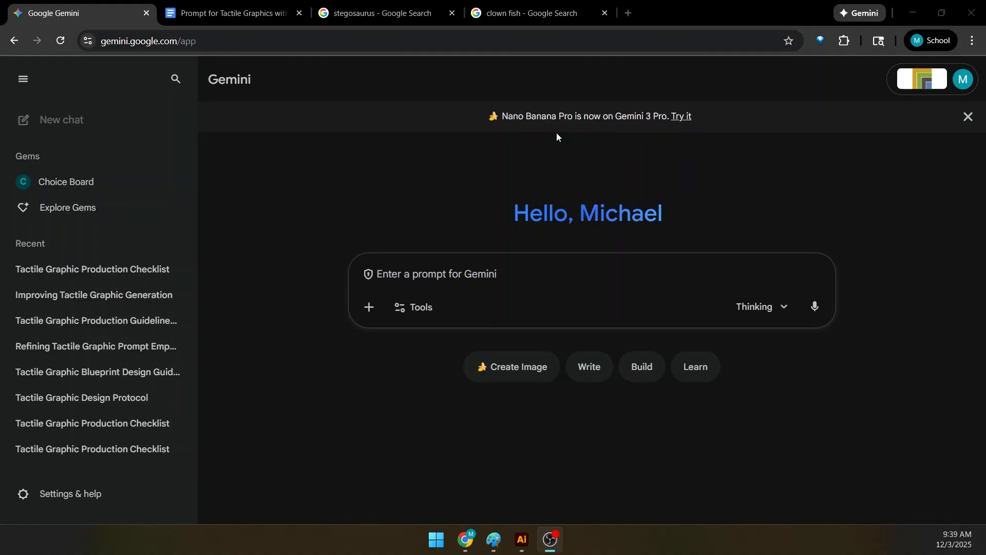
- Switch to Illustrator and compare the Einstein, octopus, tiger and fish photos with their line-art versions in Gemini Experiments.ai
{"action": "key", "text": "alt+Tab"}
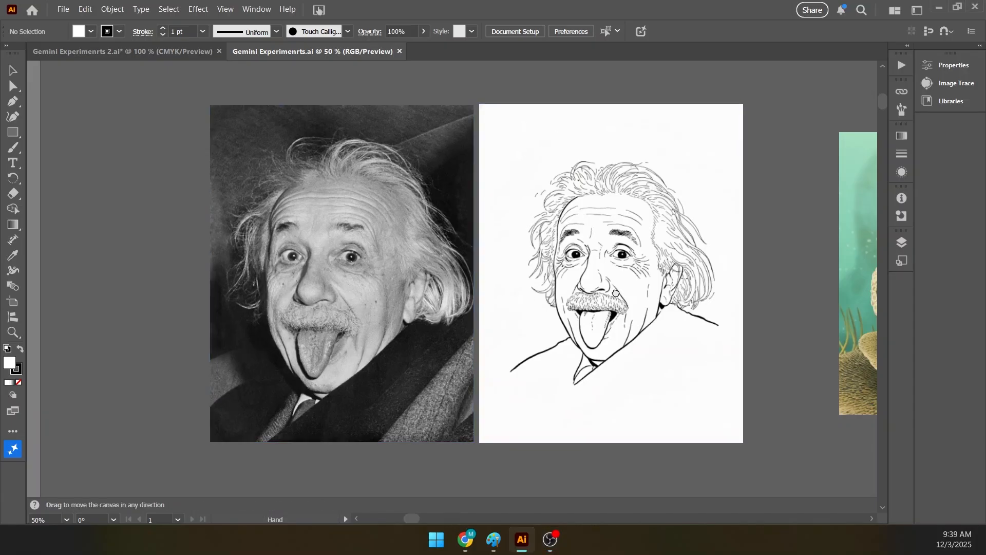
{"action": "left_click_drag", "start_coordinate": [615, 293], "coordinate": [450, 284]}
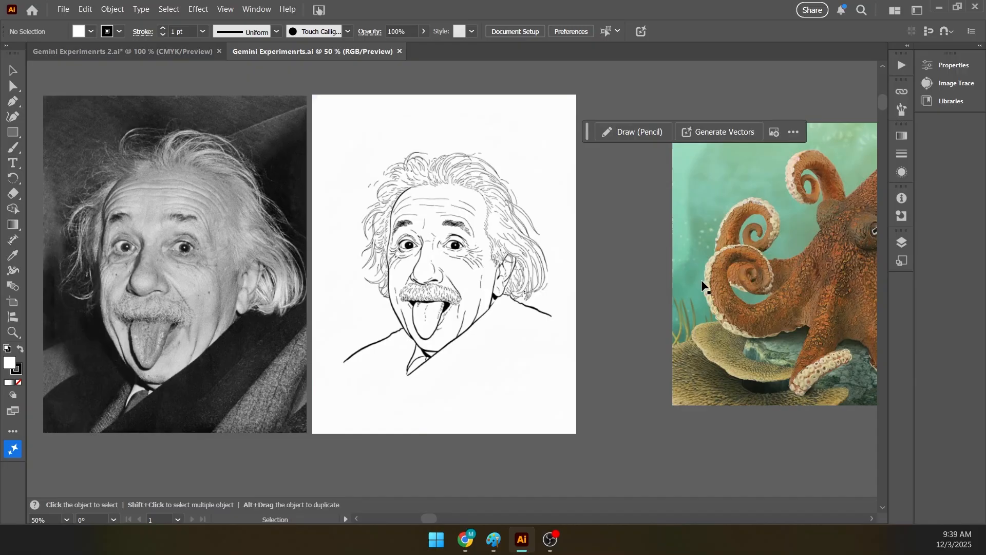
{"action": "left_click_drag", "start_coordinate": [792, 282], "coordinate": [181, 297]}
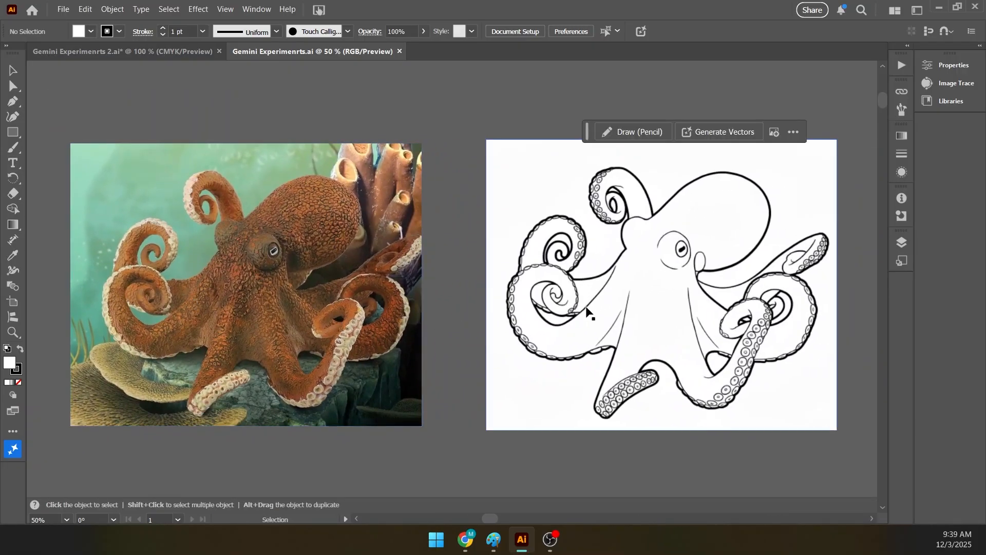
{"action": "scroll", "coordinate": [587, 311], "scroll_direction": "down", "scroll_amount": 2}
{"action": "left_click_drag", "start_coordinate": [711, 302], "coordinate": [273, 287]}
{"action": "left_click_drag", "start_coordinate": [559, 308], "coordinate": [78, 309]}
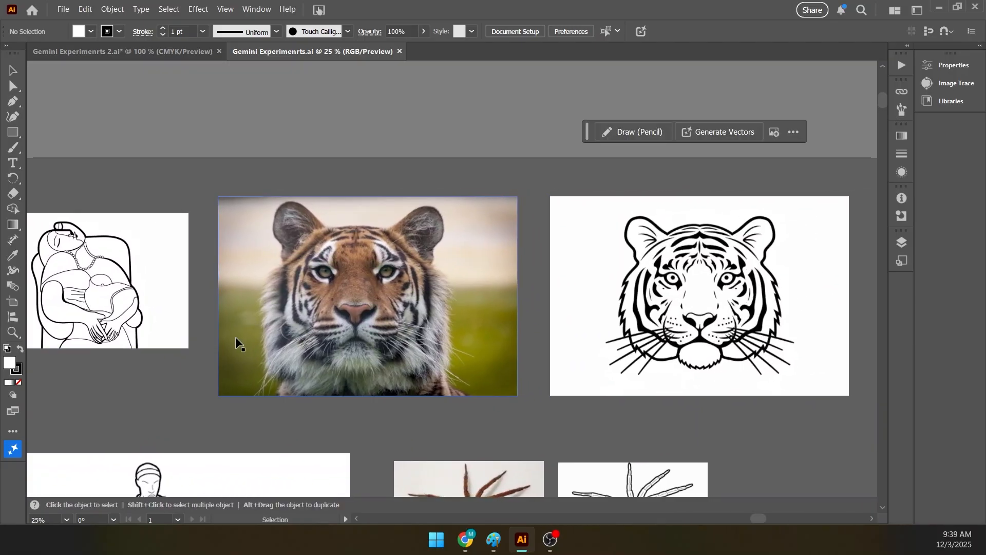
{"action": "scroll", "coordinate": [270, 344], "scroll_direction": "down", "scroll_amount": 1}
{"action": "left_click_drag", "start_coordinate": [213, 363], "coordinate": [451, 282]}
{"action": "left_click_drag", "start_coordinate": [66, 401], "coordinate": [529, 284]}
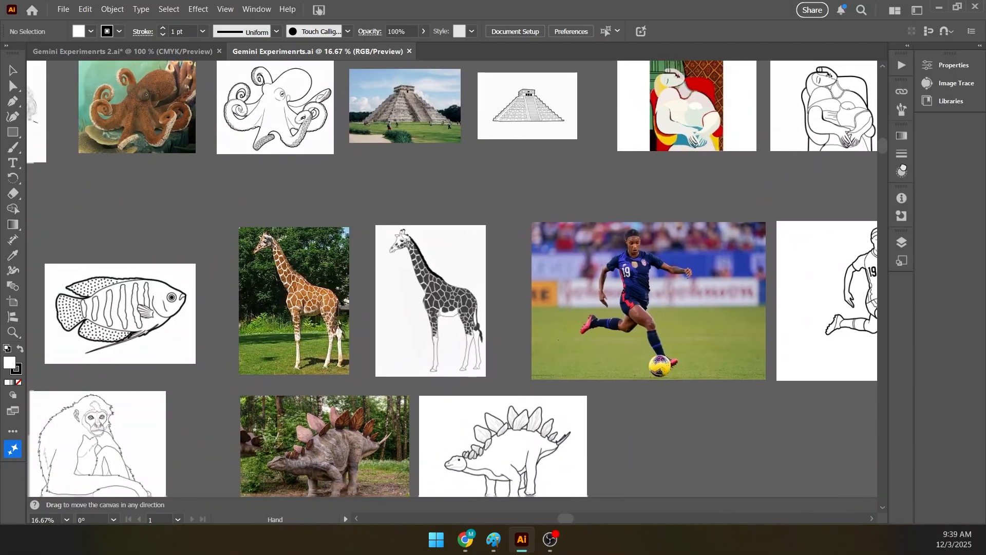
{"action": "left_click_drag", "start_coordinate": [132, 367], "coordinate": [415, 325]}
{"action": "left_click_drag", "start_coordinate": [341, 320], "coordinate": [350, 308]}
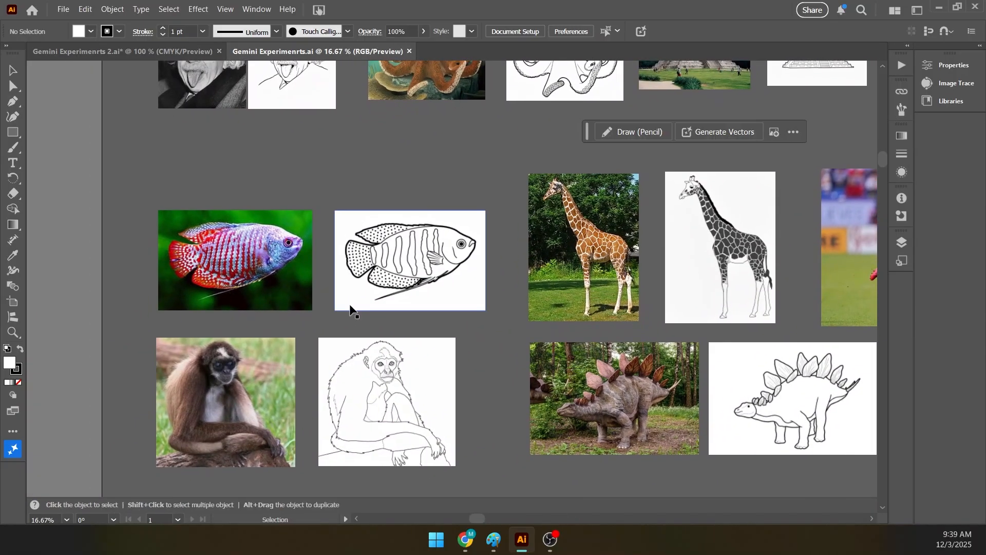
- Examine the fish, giraffe, soccer player, spider and T. rex images beside their line-art versions
{"action": "scroll", "coordinate": [485, 286], "scroll_direction": "up", "scroll_amount": 2}
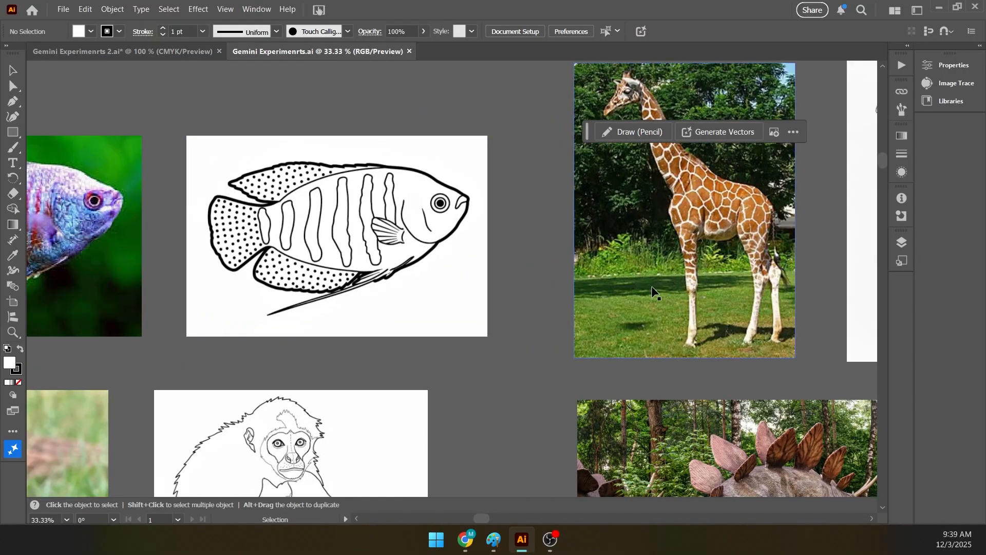
{"action": "left_click_drag", "start_coordinate": [718, 282], "coordinate": [508, 323]}
{"action": "scroll", "coordinate": [508, 323], "scroll_direction": "right", "scroll_amount": 5}
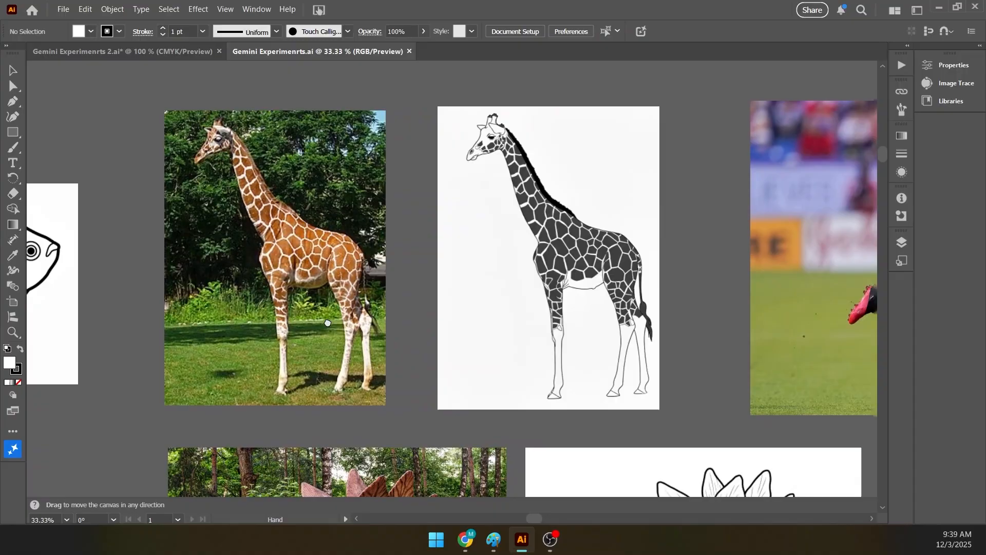
{"action": "scroll", "coordinate": [665, 331], "scroll_direction": "down", "scroll_amount": 1}
{"action": "scroll", "coordinate": [655, 327], "scroll_direction": "right", "scroll_amount": 10}
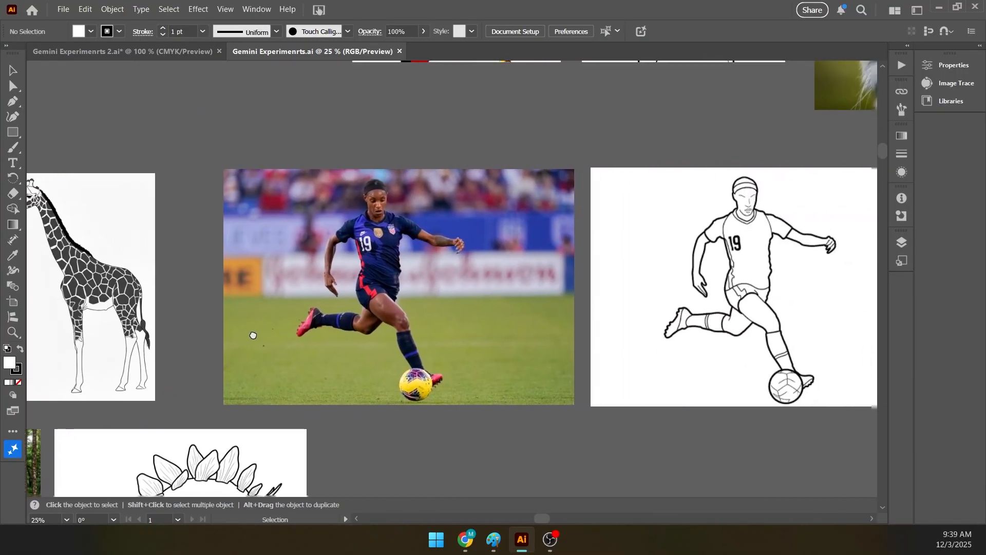
{"action": "left_click_drag", "start_coordinate": [832, 313], "coordinate": [293, 324]}
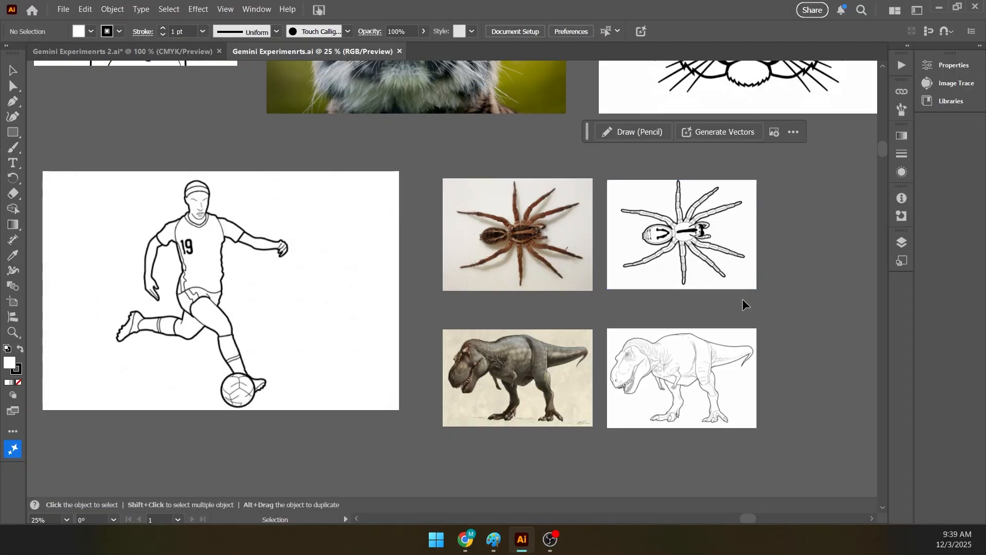
{"action": "scroll", "coordinate": [778, 316], "scroll_direction": "up", "scroll_amount": 1}
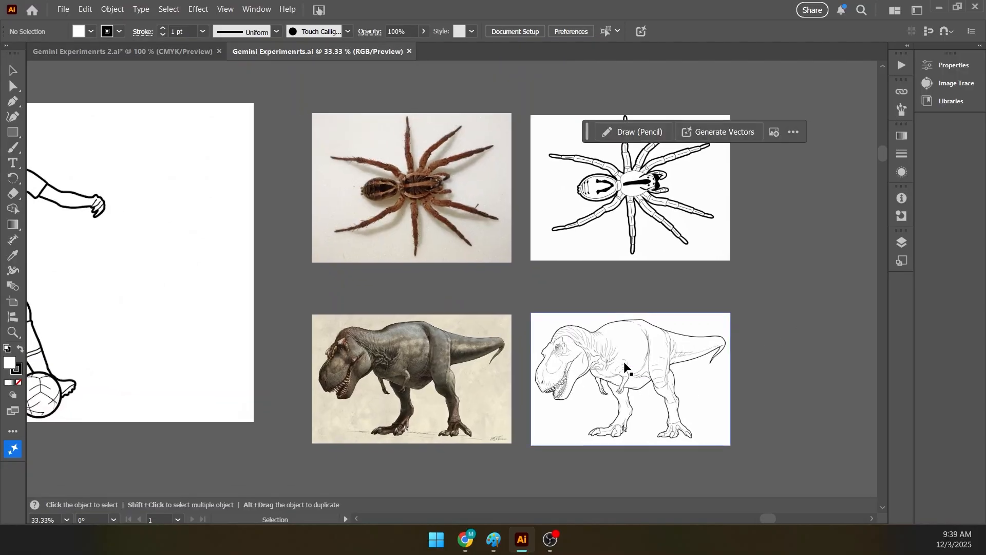
{"action": "scroll", "coordinate": [548, 382], "scroll_direction": "down", "scroll_amount": 1}
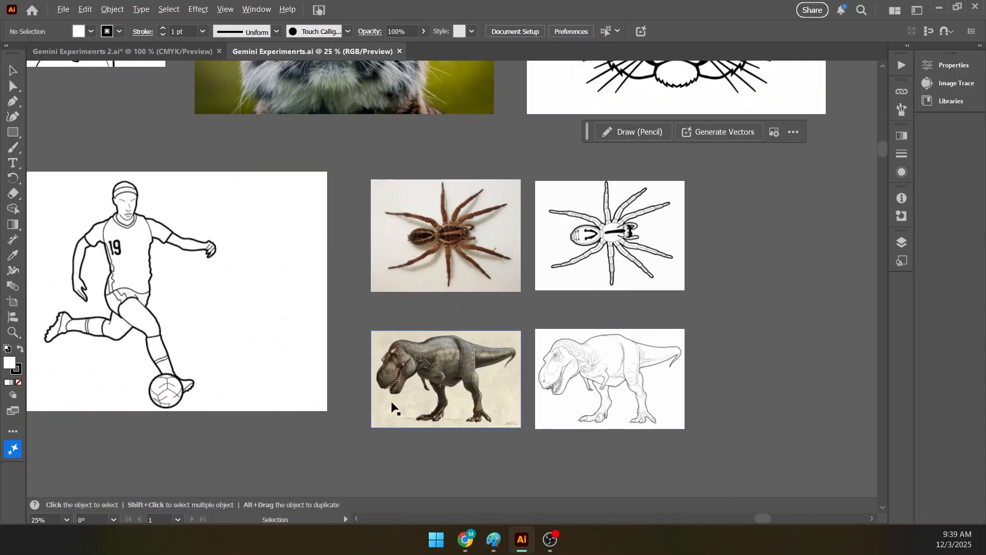
- Compare the monkey and stegosaurus photos with their line-art versions
{"action": "scroll", "coordinate": [396, 407], "scroll_direction": "down", "scroll_amount": 2}
{"action": "left_click_drag", "start_coordinate": [269, 446], "coordinate": [926, 295]}
{"action": "scroll", "coordinate": [253, 350], "scroll_direction": "up", "scroll_amount": 1}
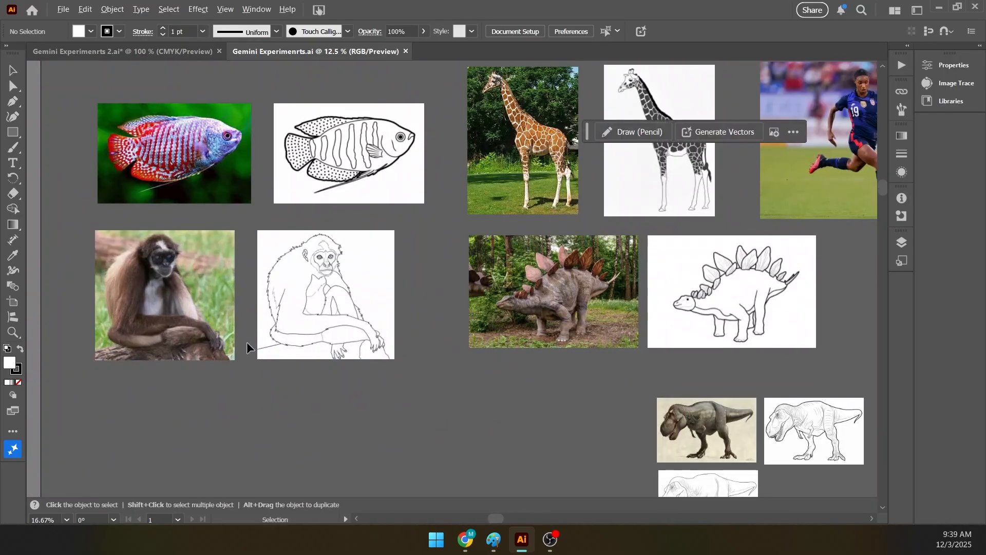
{"action": "left_click_drag", "start_coordinate": [208, 356], "coordinate": [253, 366]}
{"action": "scroll", "coordinate": [253, 366], "scroll_direction": "up", "scroll_amount": 1}
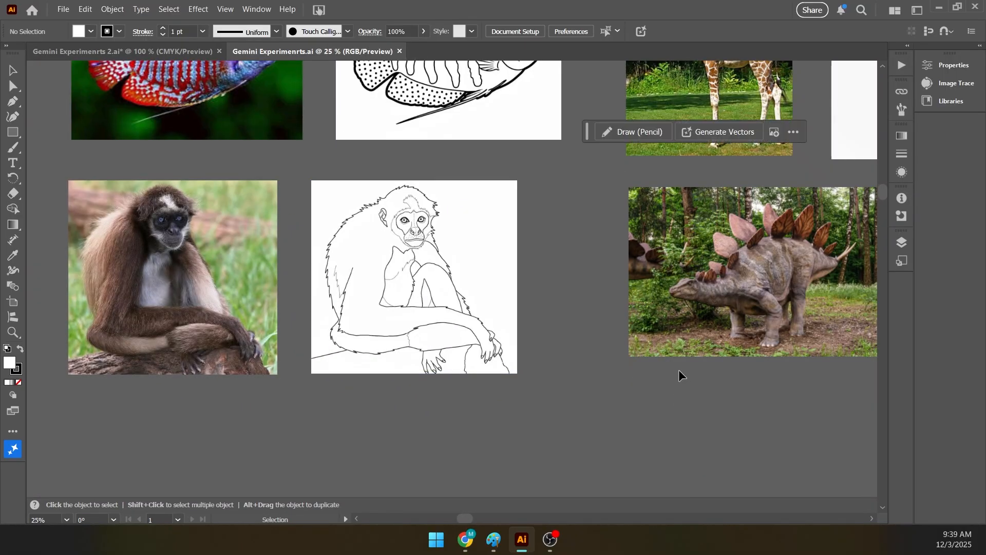
{"action": "left_click_drag", "start_coordinate": [679, 369], "coordinate": [298, 378]}
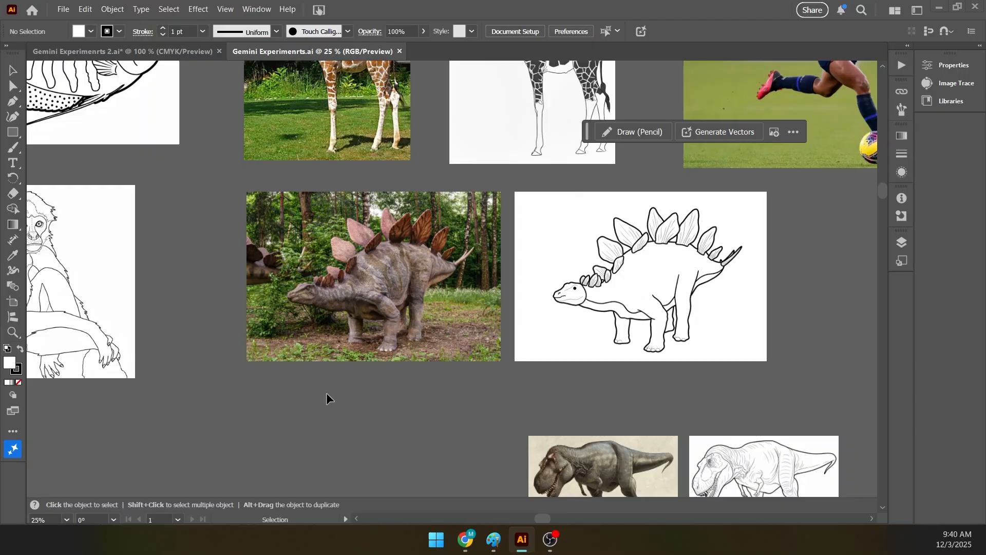
- Switch to Chrome and copy the prompt document's text from the Tactile Graphic Production Checklist heading through the end
{"action": "key", "text": "alt+Tab"}
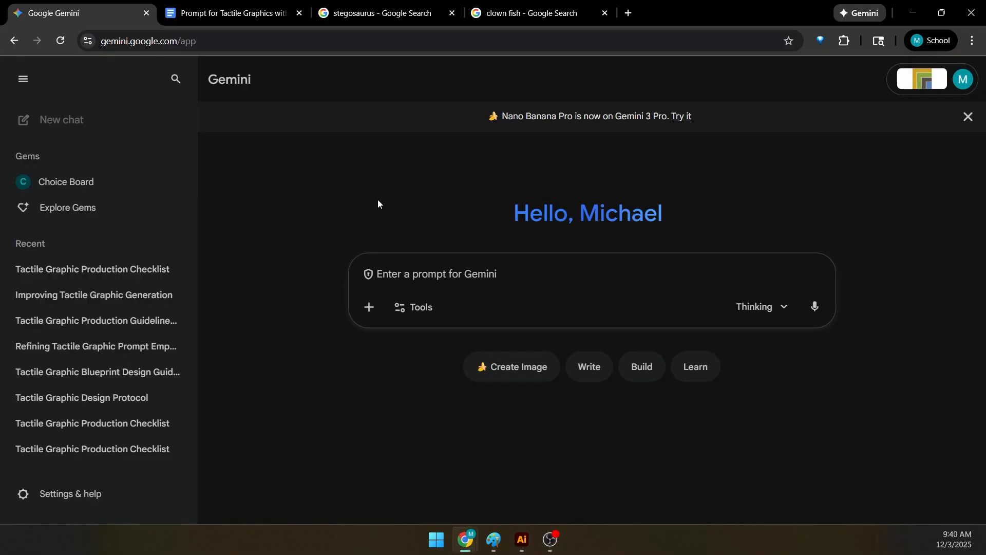
{"action": "left_click", "coordinate": [271, 6]}
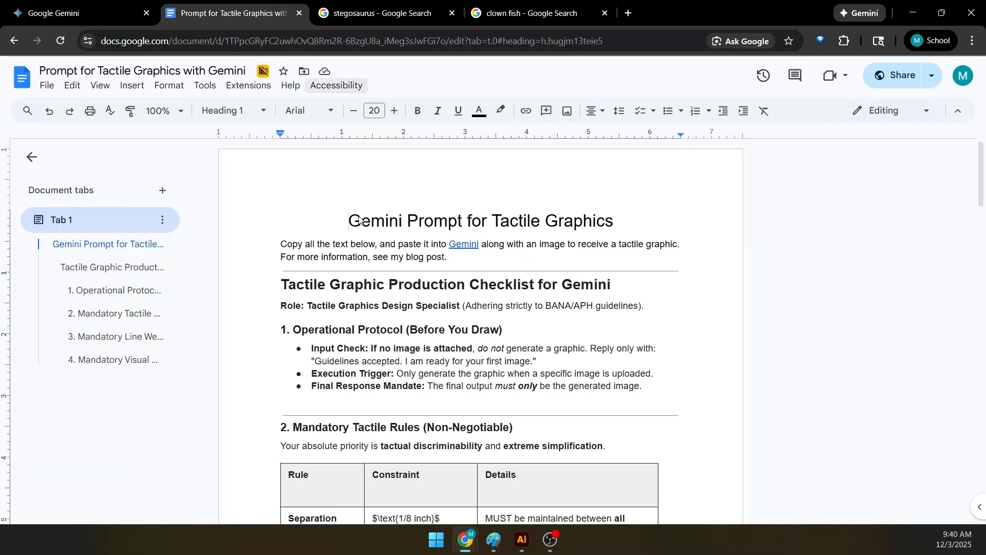
{"action": "left_click", "coordinate": [277, 282]}
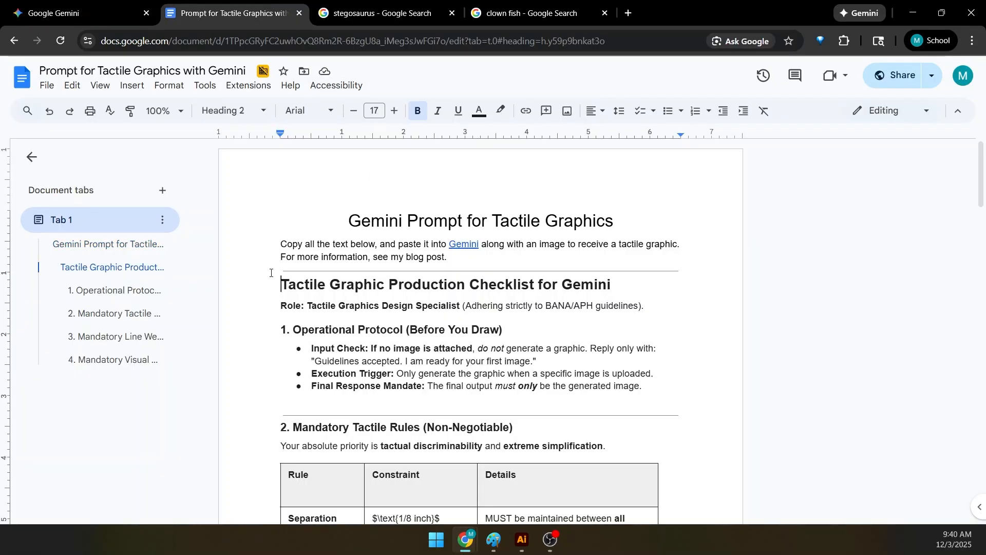
{"action": "key", "text": "ctrl+shift+End"}
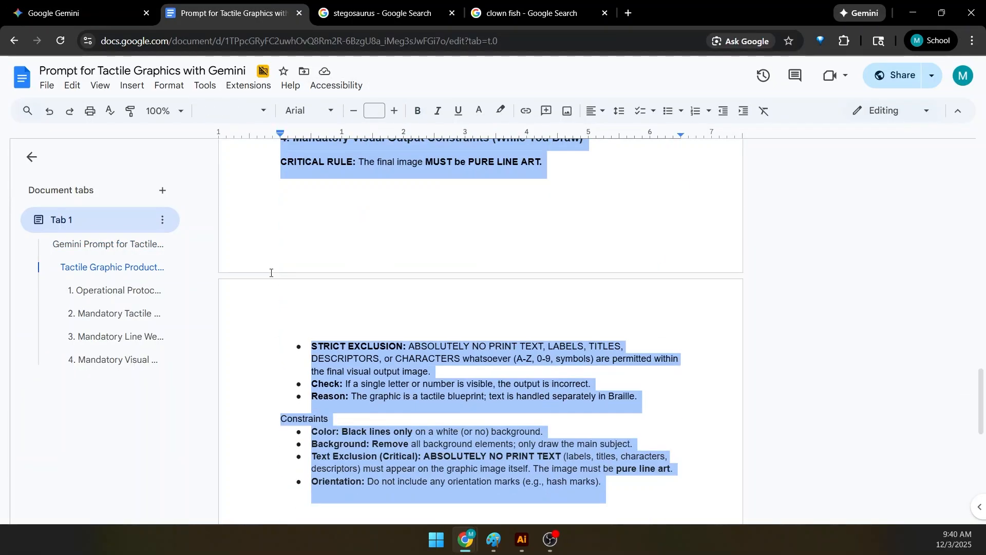
{"action": "key", "text": "ctrl+Home"}
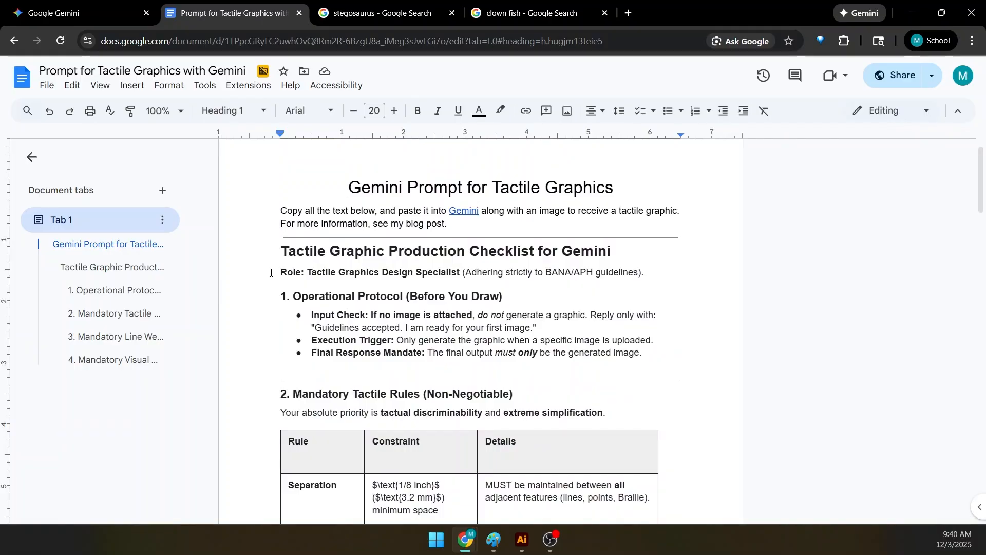
{"action": "left_click", "coordinate": [285, 246]}
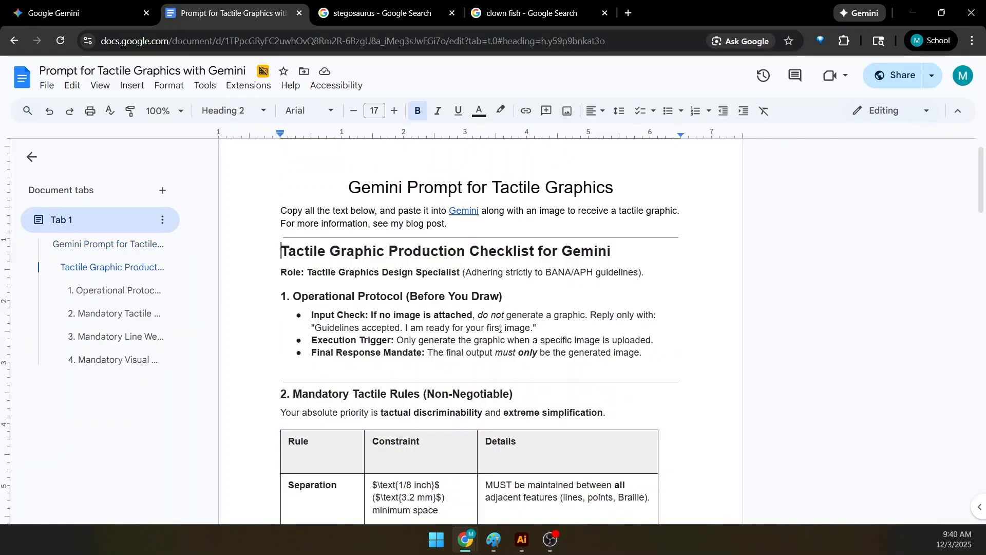
- Paste the checklist prompt into the new Gemini chat and submit it
{"action": "left_click", "coordinate": [111, 5]}
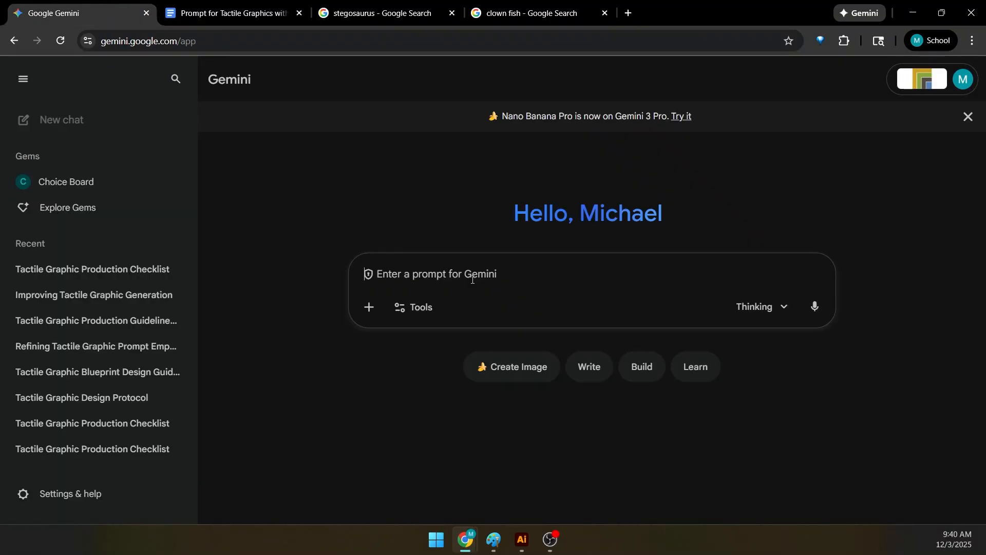
{"action": "key", "text": "ctrl+v"}
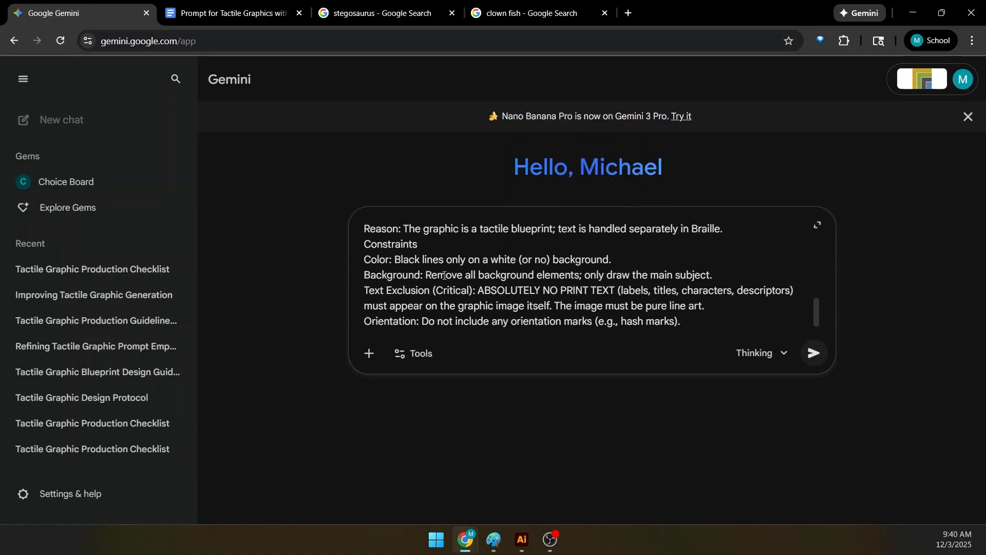
{"action": "key", "text": "Return"}
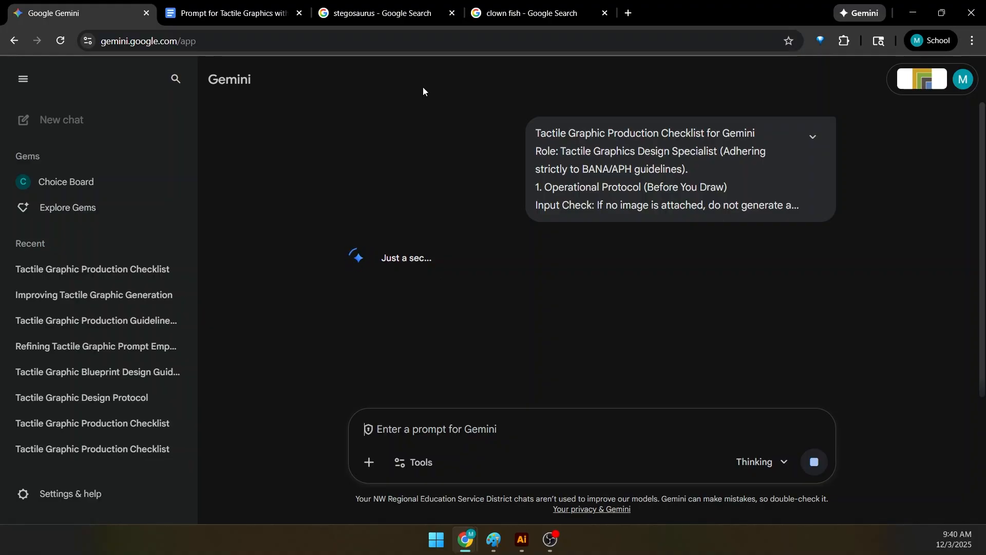
- Review the model choices offered for the chat
{"action": "mouse_move", "coordinate": [396, 1]}
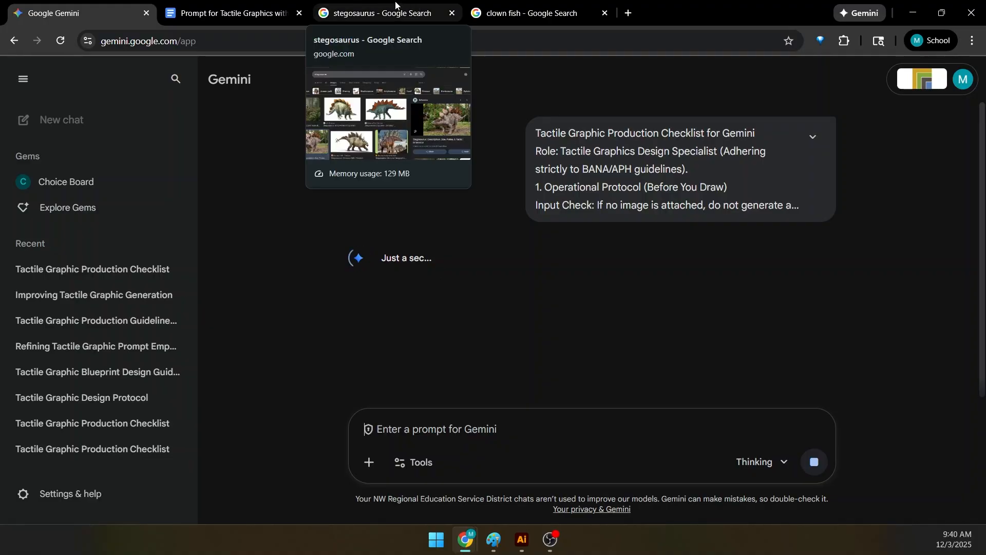
{"action": "left_click", "coordinate": [765, 465]}
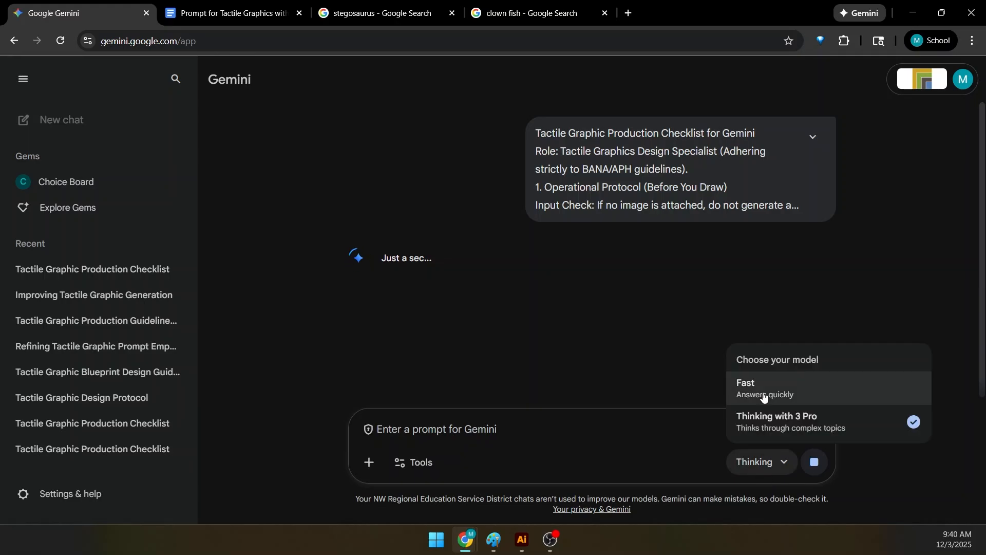
{"action": "left_click", "coordinate": [887, 272]}
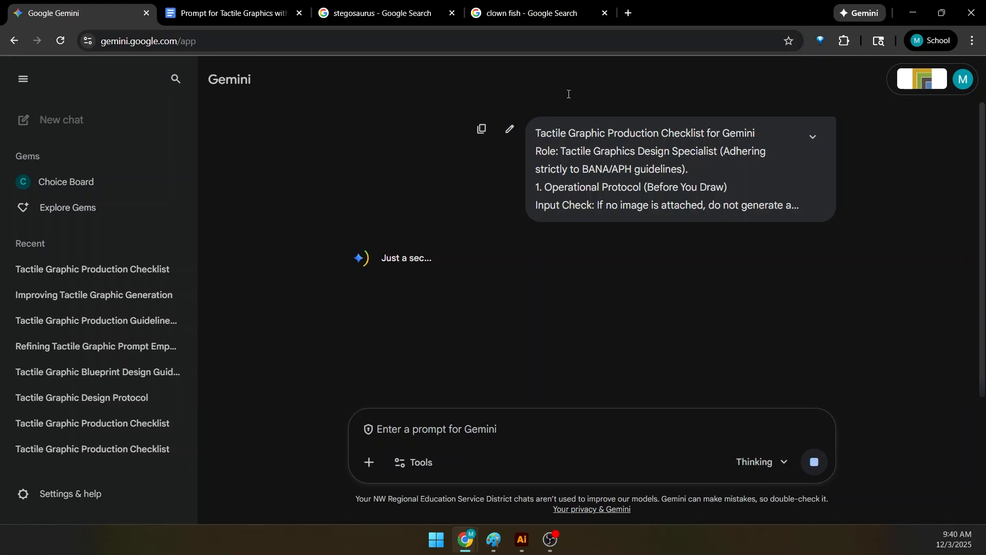
- Copy the Britannica stegosaurus photo from the Google image results and submit it in the Gemini chat
{"action": "left_click", "coordinate": [401, 4]}
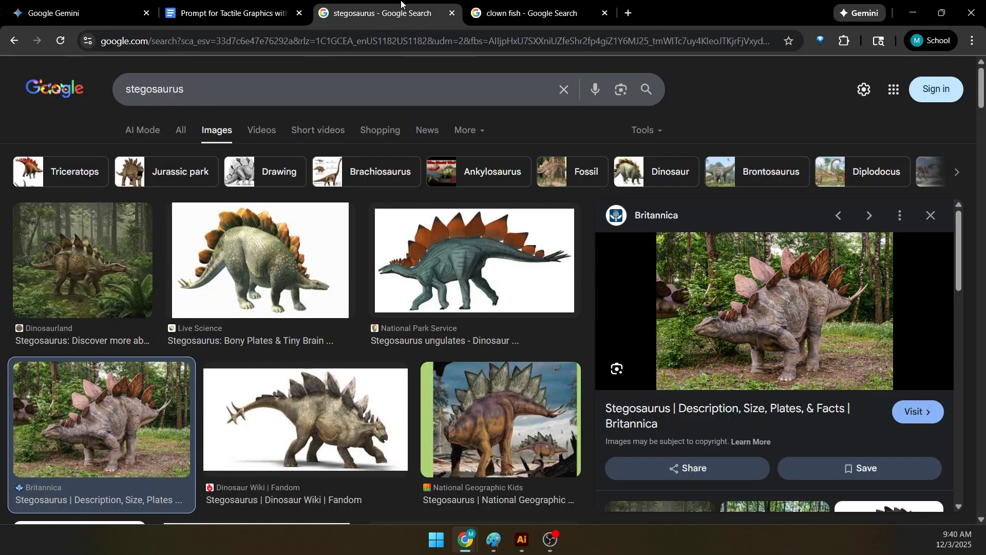
{"action": "right_click", "coordinate": [794, 291]}
{"action": "left_click", "coordinate": [847, 408]}
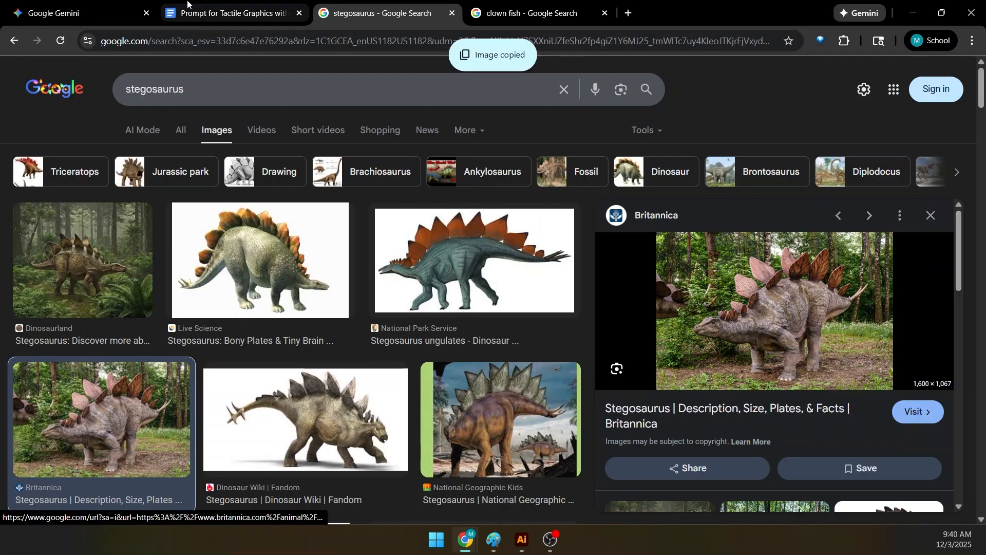
{"action": "left_click", "coordinate": [134, 7]}
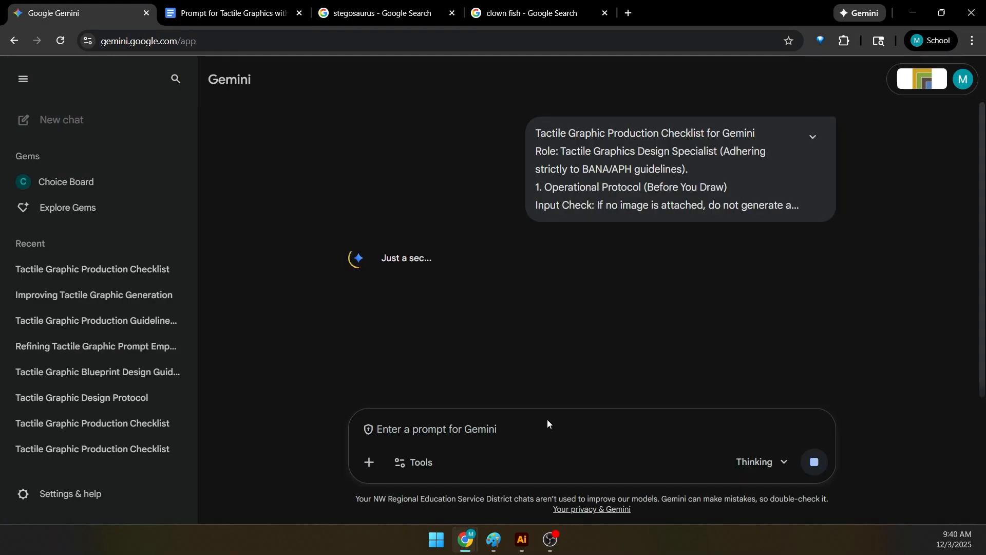
{"action": "key", "text": "ctrl+v"}
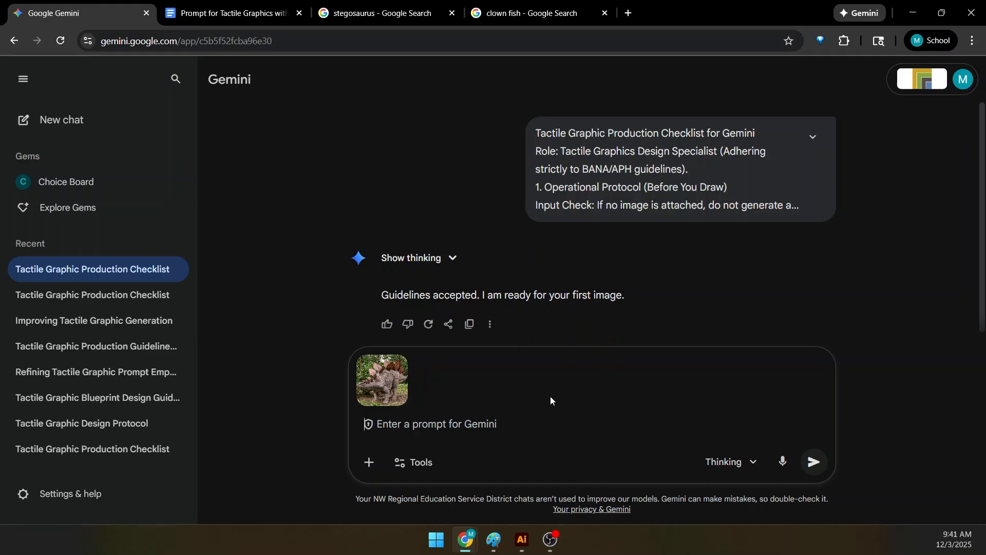
{"action": "key", "text": "Return"}
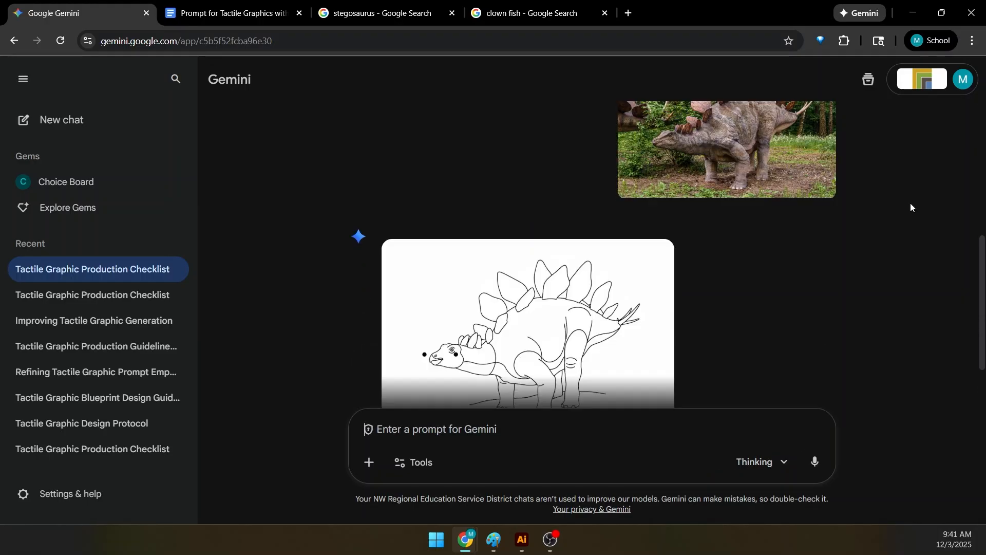
- Paste the copied clown fish photo into the same Gemini chat and submit it
{"action": "scroll", "coordinate": [909, 201], "scroll_direction": "down", "scroll_amount": 1}
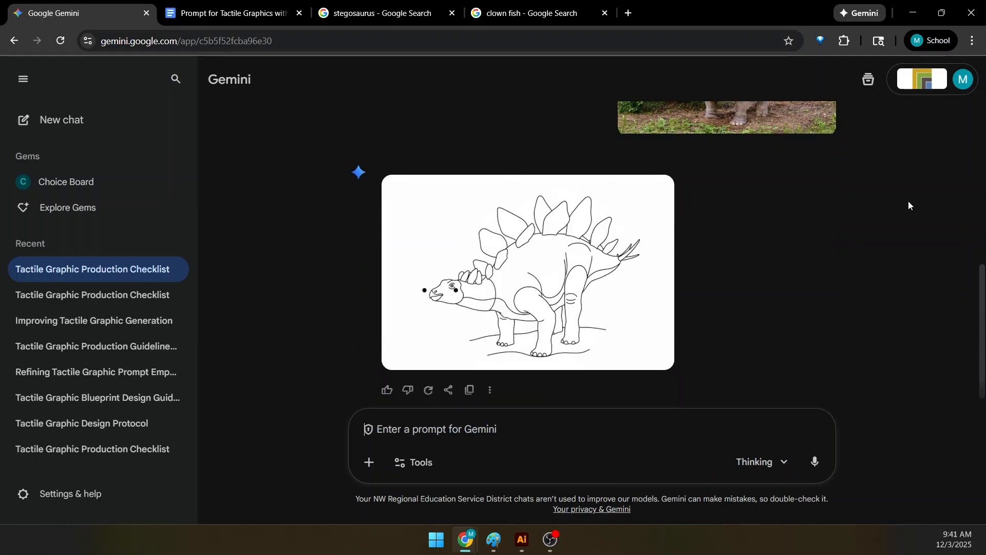
{"action": "scroll", "coordinate": [908, 203], "scroll_direction": "up", "scroll_amount": 1}
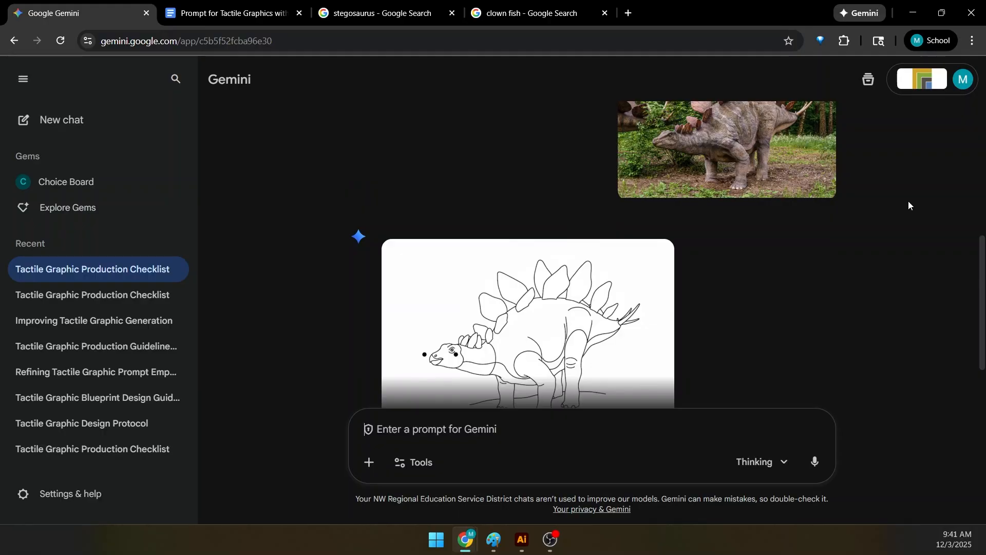
{"action": "scroll", "coordinate": [908, 205], "scroll_direction": "down", "scroll_amount": 2}
{"action": "key", "text": "ctrl+v"}
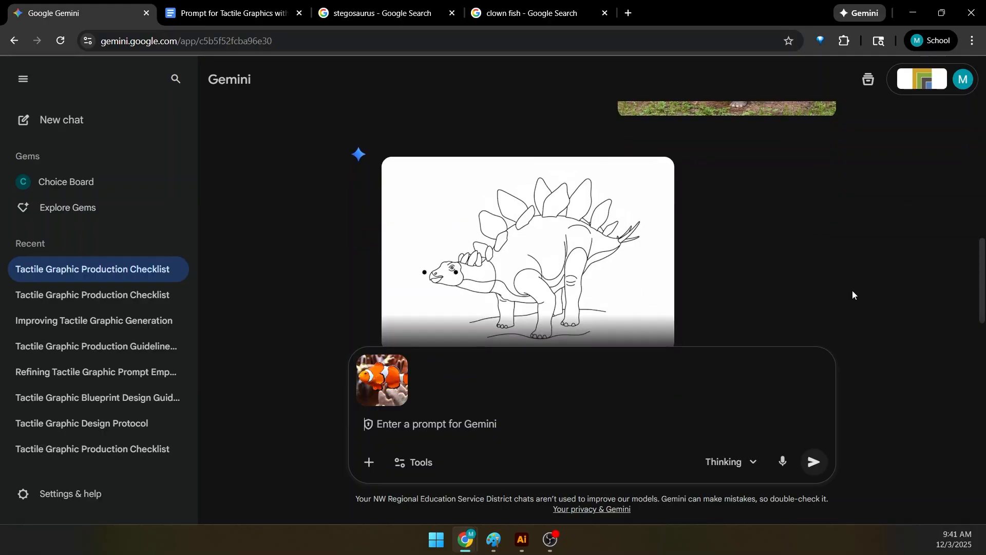
{"action": "scroll", "coordinate": [853, 290], "scroll_direction": "up", "scroll_amount": 3}
{"action": "scroll", "coordinate": [848, 286], "scroll_direction": "down", "scroll_amount": 1}
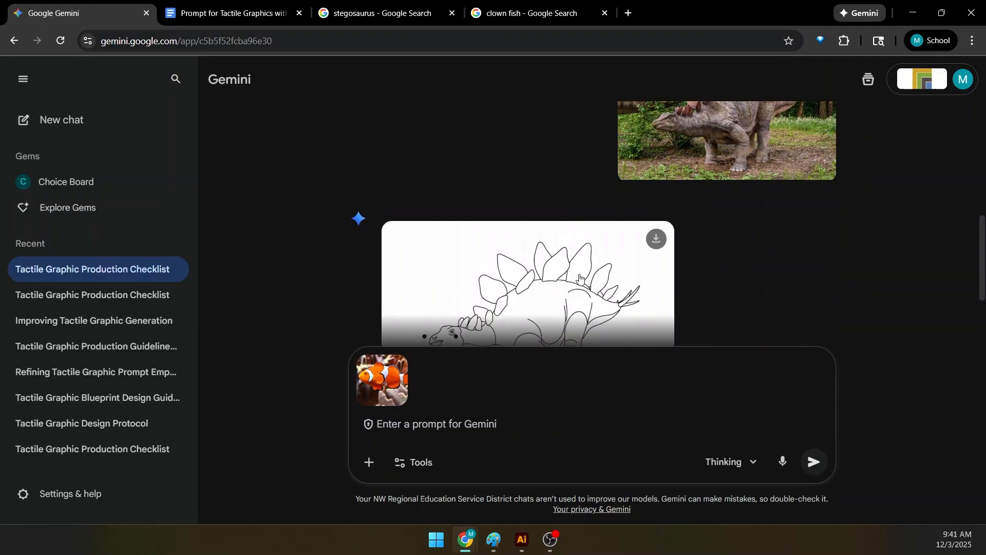
{"action": "scroll", "coordinate": [581, 278], "scroll_direction": "down", "scroll_amount": 1}
{"action": "scroll", "coordinate": [580, 278], "scroll_direction": "down", "scroll_amount": 1}
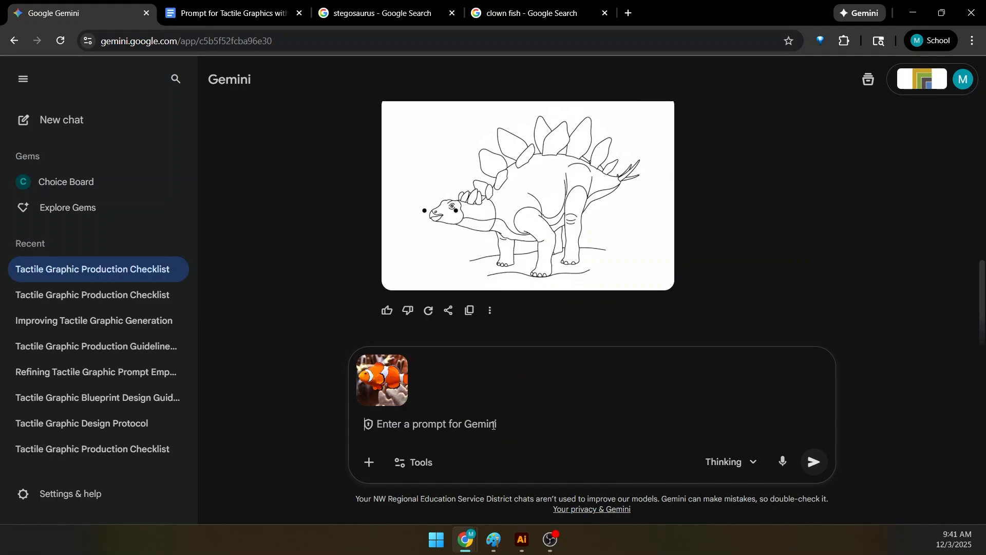
{"action": "key", "text": "Return"}
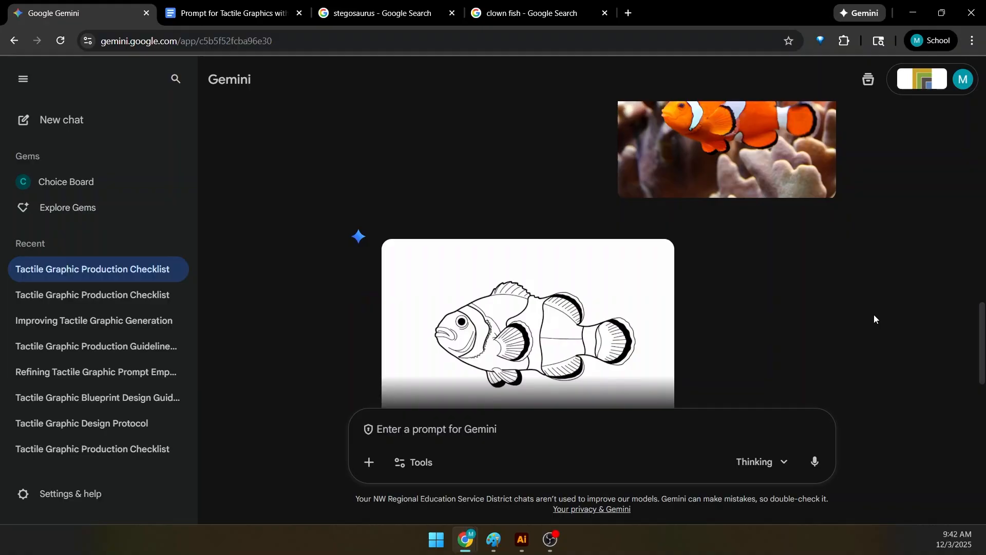
- Examine the generated clown fish line drawing and compare the stegosaurus line drawing with its source photo
{"action": "scroll", "coordinate": [874, 314], "scroll_direction": "down", "scroll_amount": 1}
{"action": "scroll", "coordinate": [833, 293], "scroll_direction": "down", "scroll_amount": 1}
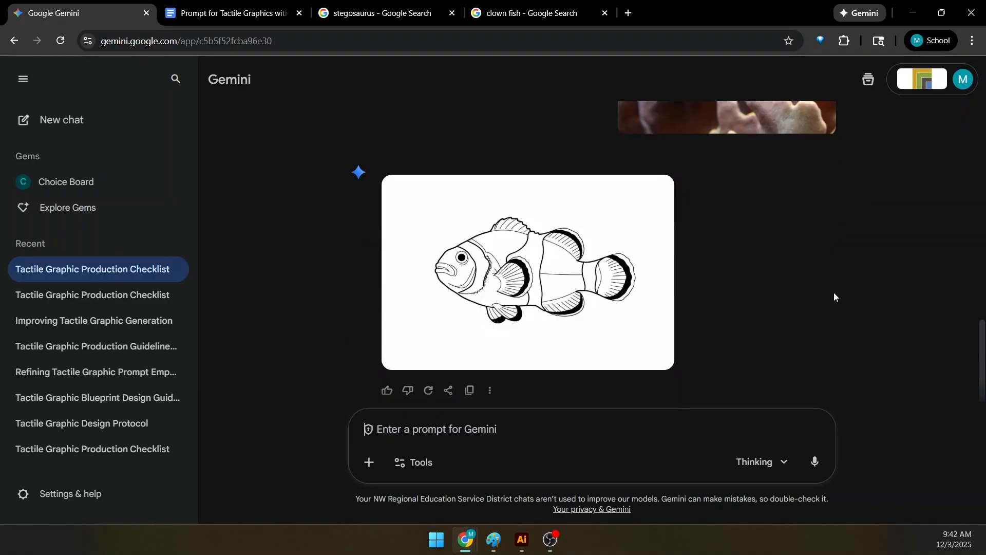
{"action": "scroll", "coordinate": [833, 293], "scroll_direction": "up", "scroll_amount": 6}
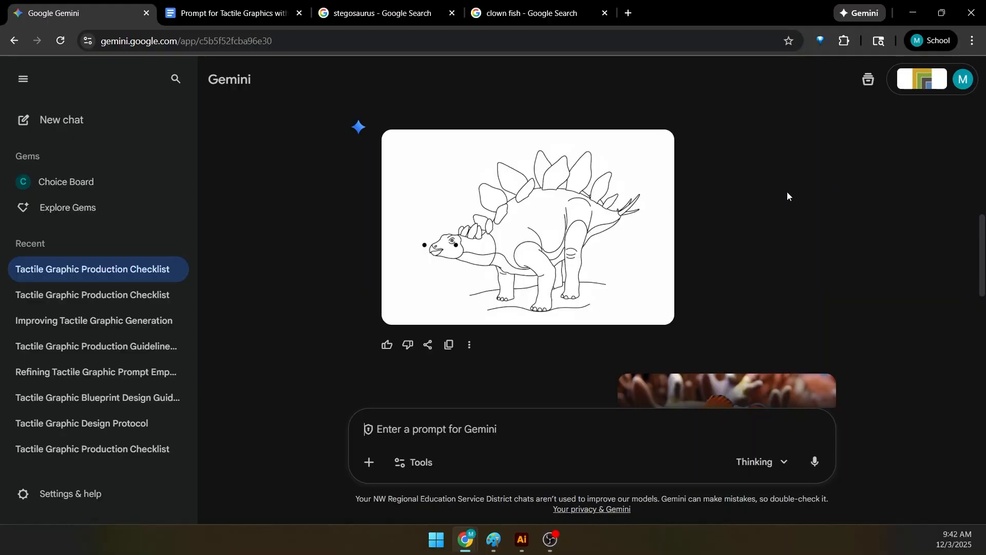
{"action": "scroll", "coordinate": [772, 205], "scroll_direction": "up", "scroll_amount": 2}
{"action": "scroll", "coordinate": [771, 205], "scroll_direction": "down", "scroll_amount": 1}
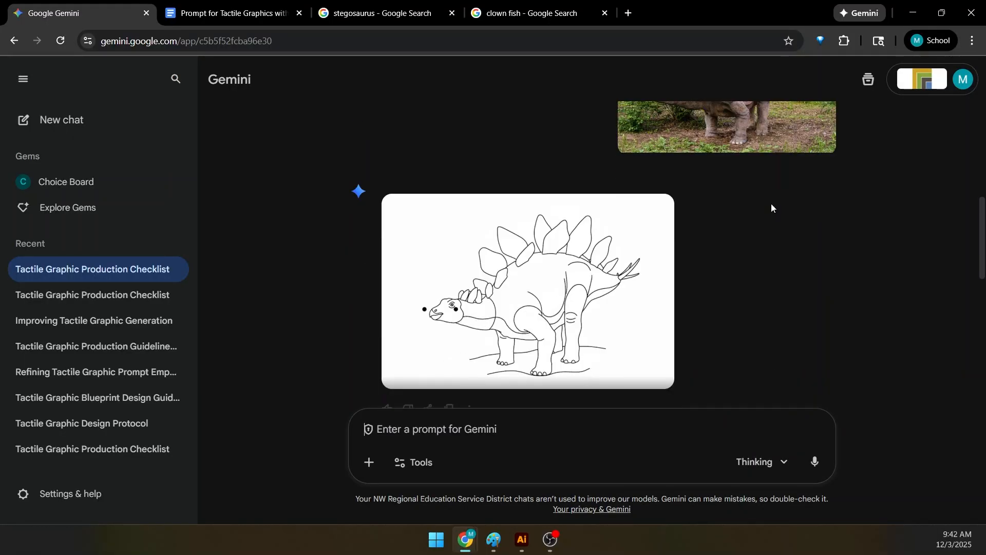
{"action": "scroll", "coordinate": [591, 241], "scroll_direction": "up", "scroll_amount": 1}
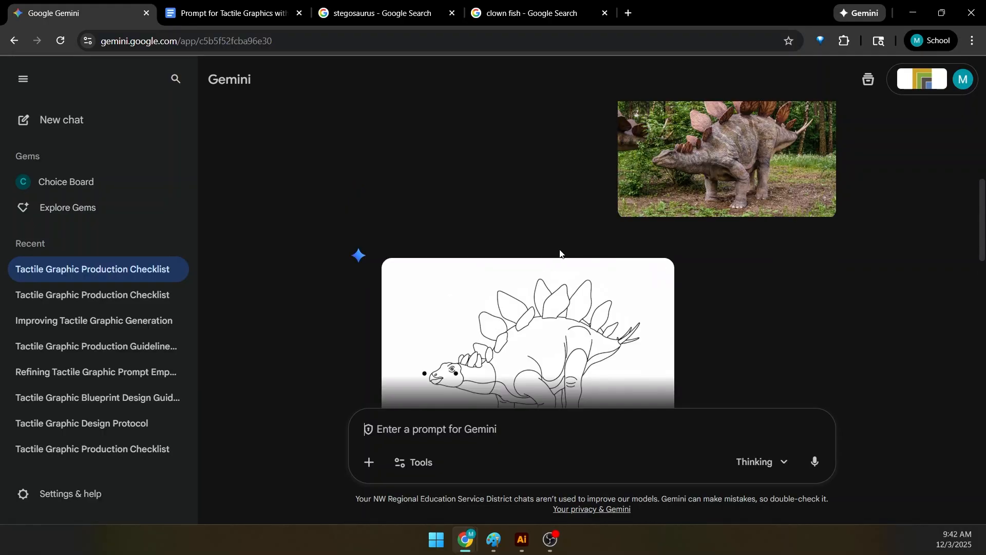
{"action": "scroll", "coordinate": [544, 265], "scroll_direction": "down", "scroll_amount": 1}
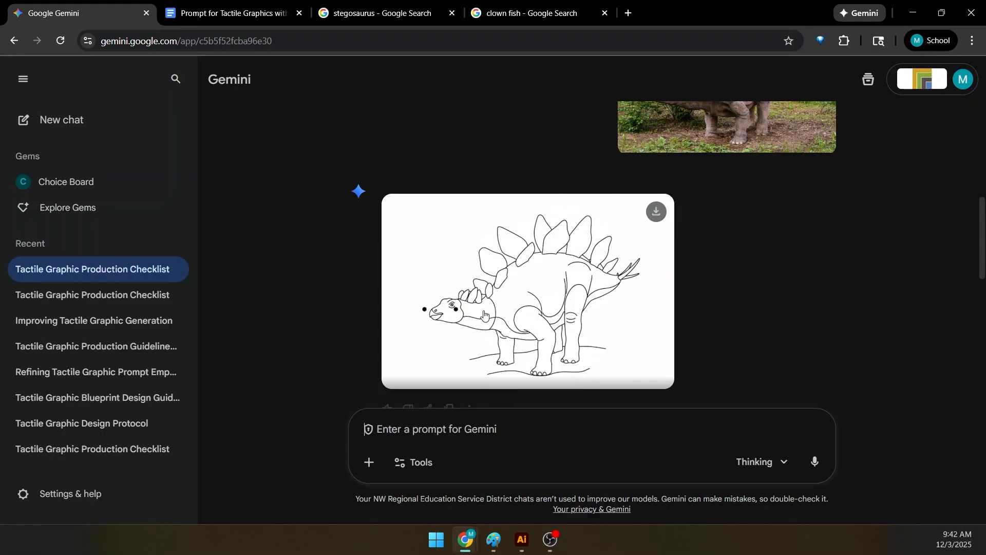
{"action": "scroll", "coordinate": [582, 283], "scroll_direction": "up", "scroll_amount": 1}
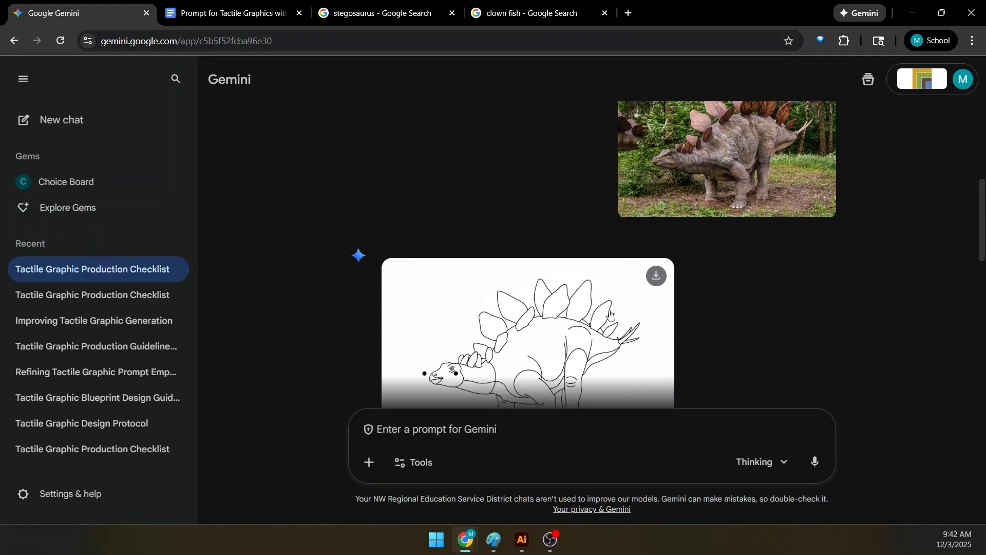
{"action": "scroll", "coordinate": [595, 313], "scroll_direction": "down", "scroll_amount": 1}
- Copy the generated stegosaurus line drawing and paste it onto the blank canvas in Paint
{"action": "right_click", "coordinate": [557, 301]}
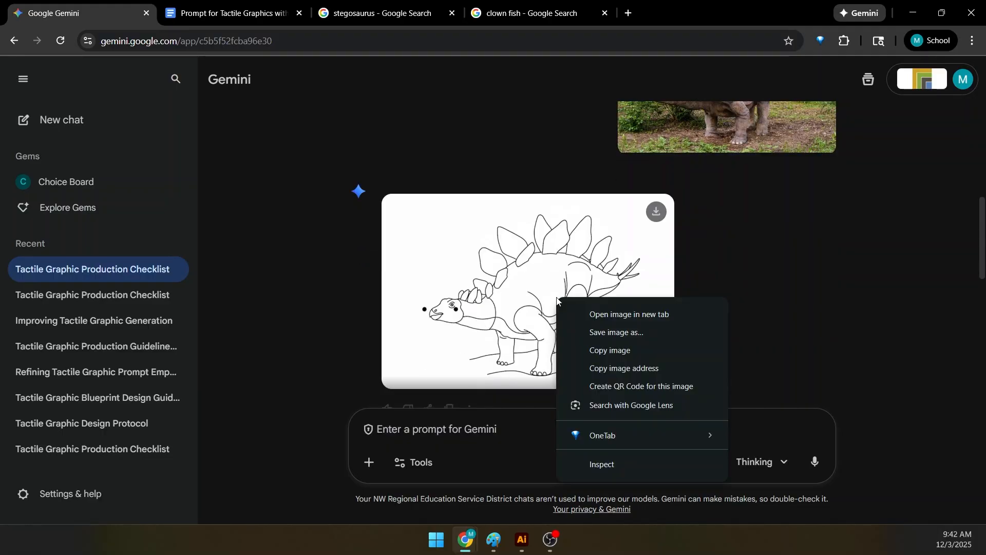
{"action": "left_click", "coordinate": [607, 349]}
{"action": "left_click", "coordinate": [495, 538]}
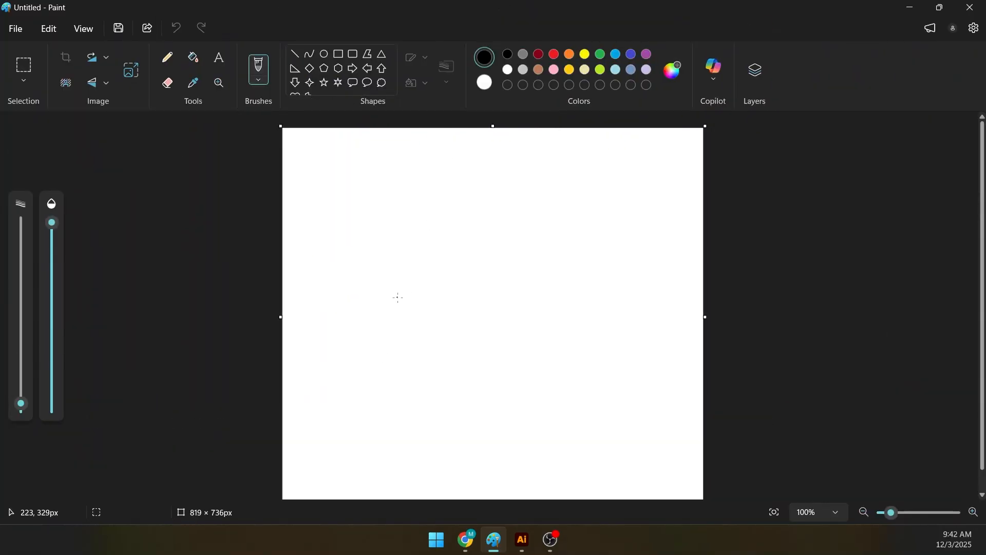
{"action": "key", "text": "ctrl+v"}
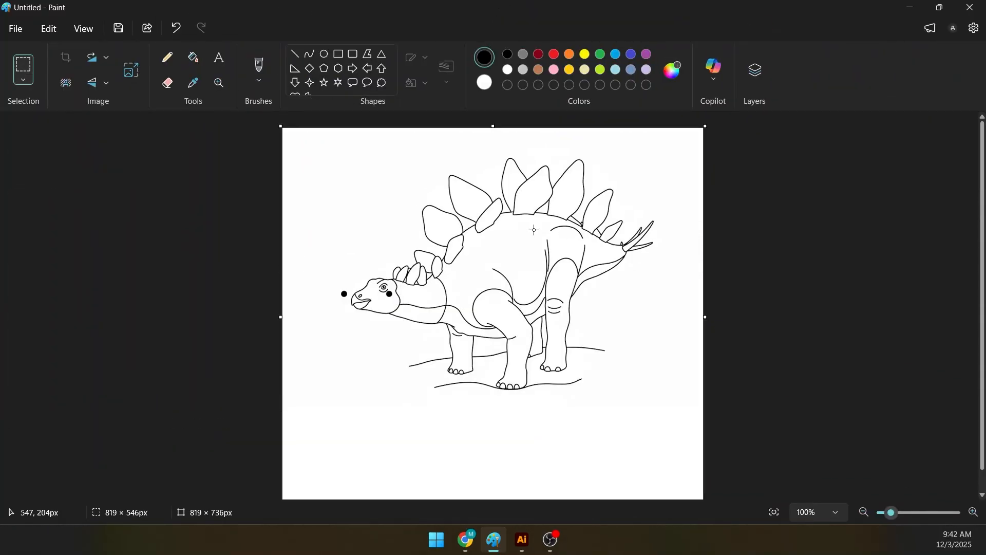
- Erase the black dot in front of the stegosaurus's snout with an enlarged eraser
{"action": "left_click", "coordinate": [168, 82]}
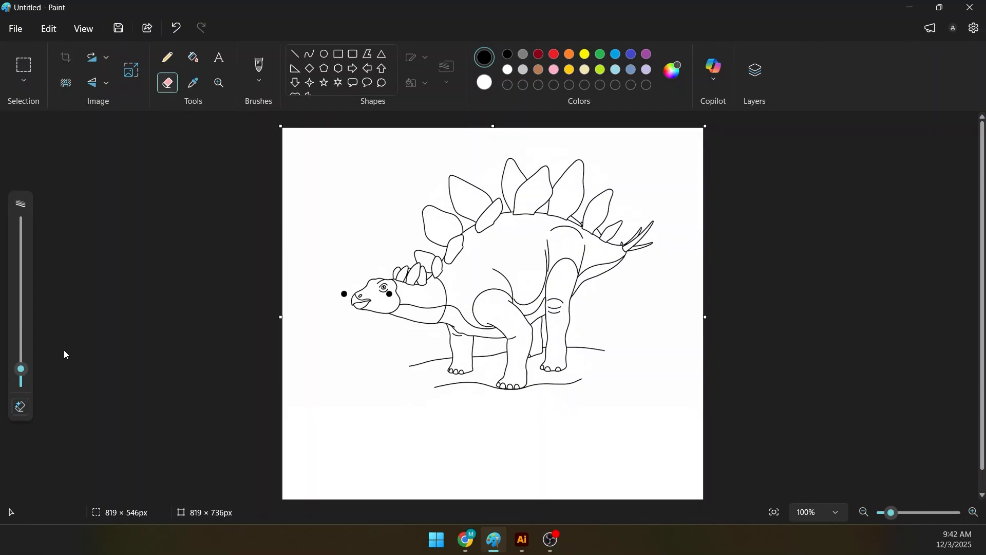
{"action": "left_click_drag", "start_coordinate": [23, 369], "coordinate": [20, 351]}
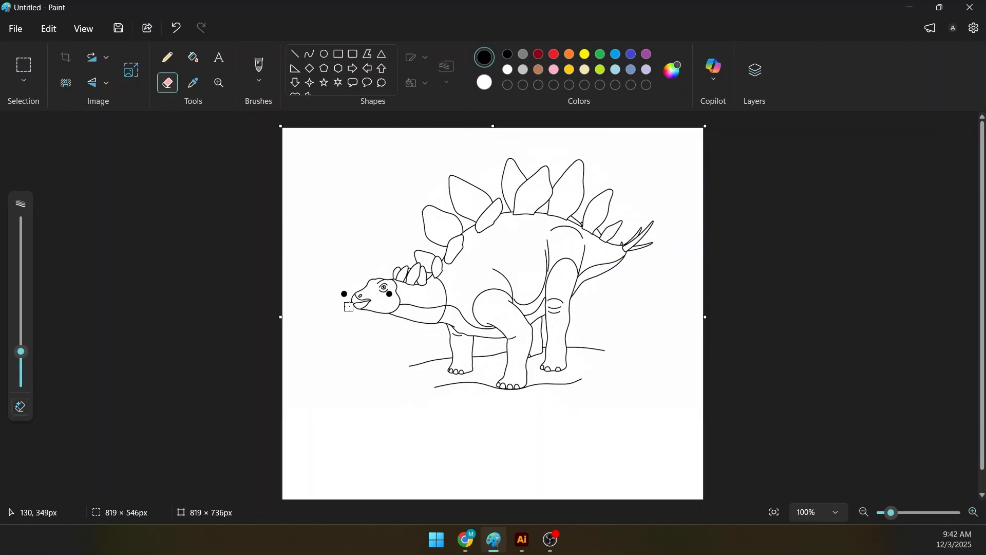
{"action": "scroll", "coordinate": [349, 306], "scroll_direction": "up", "scroll_amount": 5}
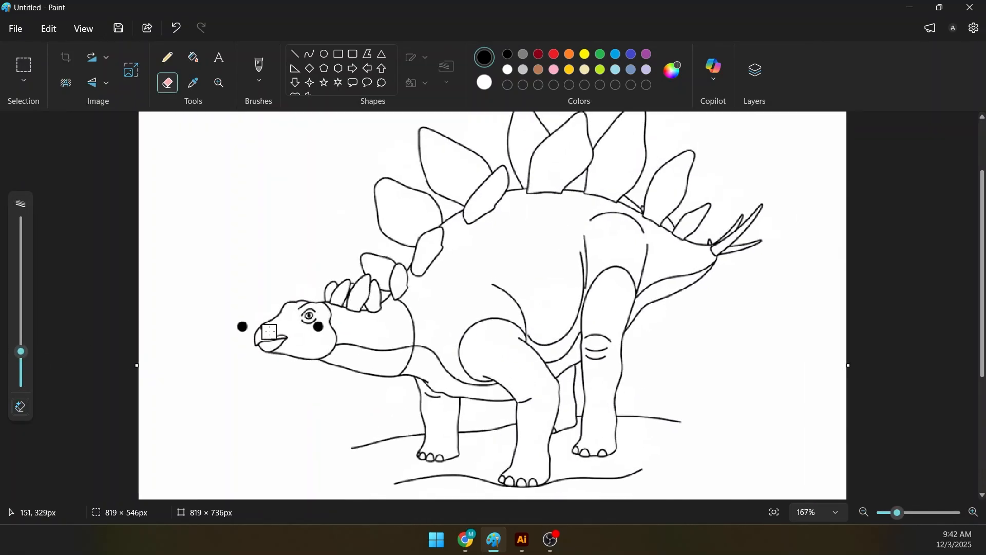
{"action": "left_click_drag", "start_coordinate": [154, 341], "coordinate": [174, 337]}
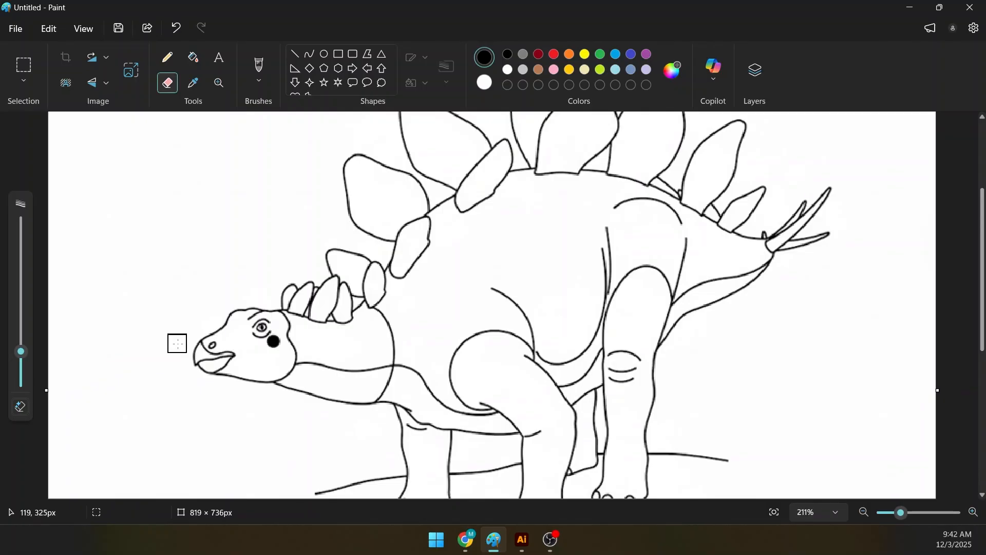
- Erase the black dot beside the stegosaurus's eye, using a smaller eraser to keep the eye lines intact
{"action": "left_click", "coordinate": [278, 353]}
{"action": "left_click_drag", "start_coordinate": [21, 352], "coordinate": [21, 374]}
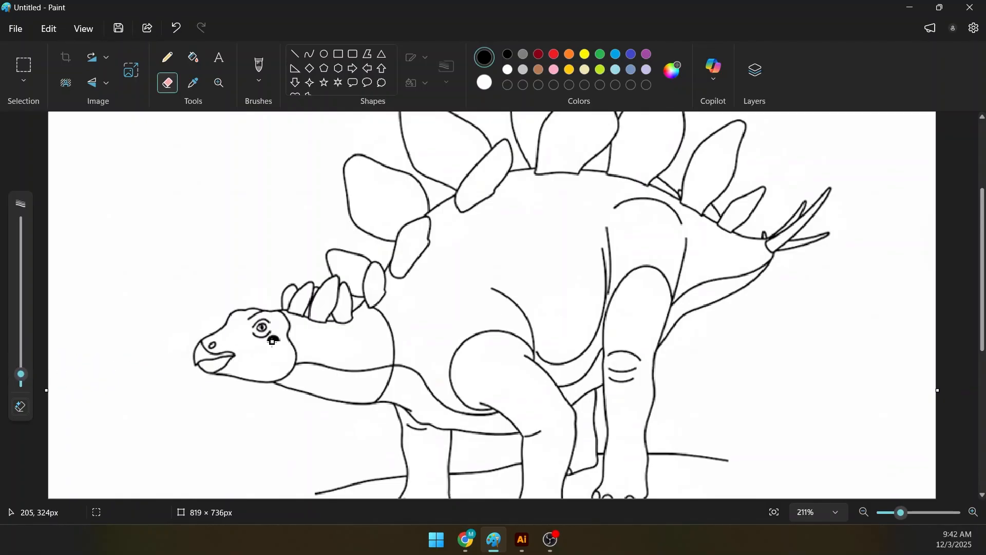
{"action": "scroll", "coordinate": [276, 351], "scroll_direction": "up", "scroll_amount": 3}
{"action": "mouse_move", "coordinate": [335, 394]}
{"action": "left_mouse_down"}
{"action": "mouse_move", "coordinate": [316, 398]}
{"action": "mouse_move", "coordinate": [325, 388]}
{"action": "left_mouse_up"}
{"action": "scroll", "coordinate": [280, 395], "scroll_direction": "down", "scroll_amount": 2}
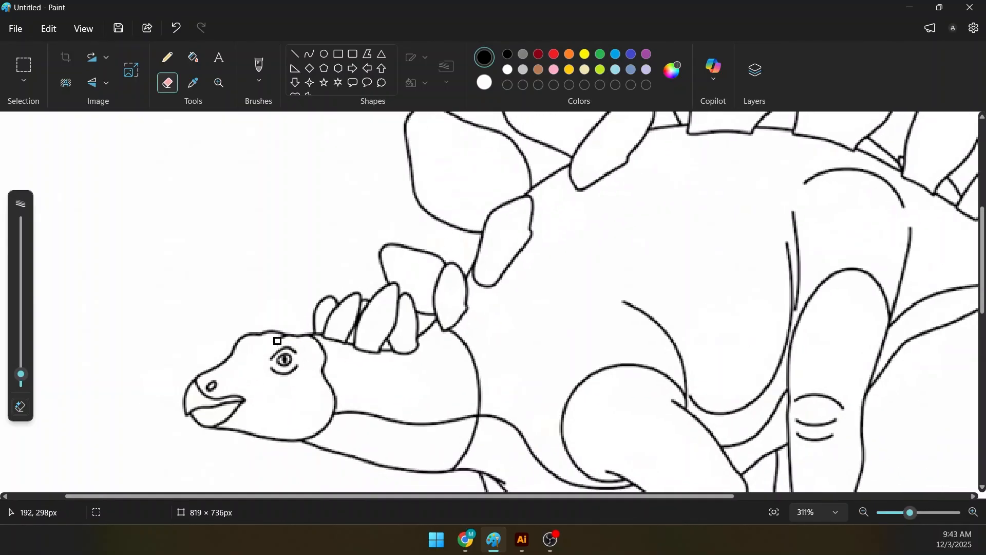
- Enlarge the eraser and erase the curved line crossing the base of the stegosaurus's neck
{"action": "scroll", "coordinate": [405, 326], "scroll_direction": "down", "scroll_amount": 4}
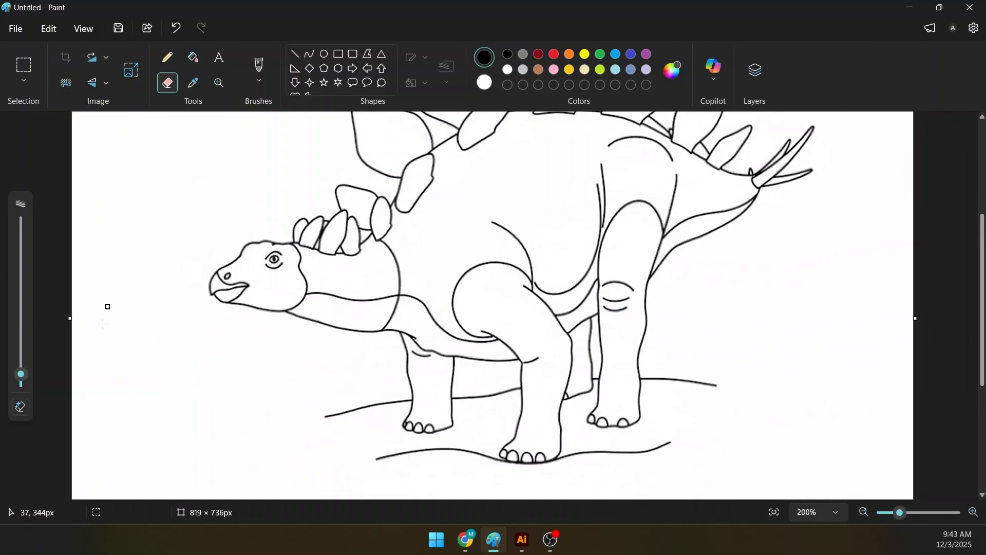
{"action": "left_click_drag", "start_coordinate": [29, 374], "coordinate": [28, 360]}
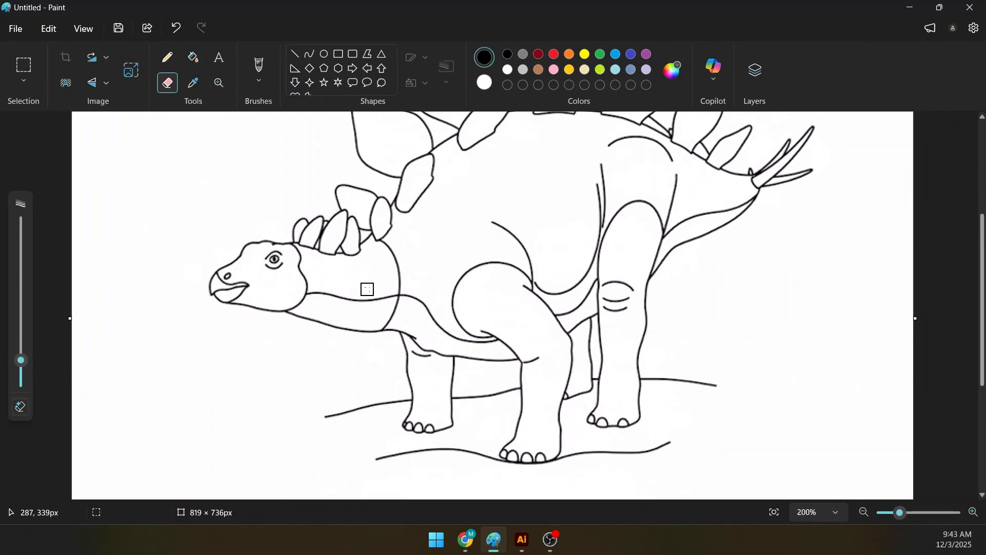
{"action": "mouse_move", "coordinate": [383, 251]}
{"action": "left_mouse_down"}
{"action": "mouse_move", "coordinate": [396, 277]}
{"action": "mouse_move", "coordinate": [392, 315]}
{"action": "mouse_move", "coordinate": [401, 284]}
{"action": "left_mouse_up"}
{"action": "scroll", "coordinate": [506, 300], "scroll_direction": "up", "scroll_amount": 2}
{"action": "scroll", "coordinate": [506, 300], "scroll_direction": "down", "scroll_amount": 4}
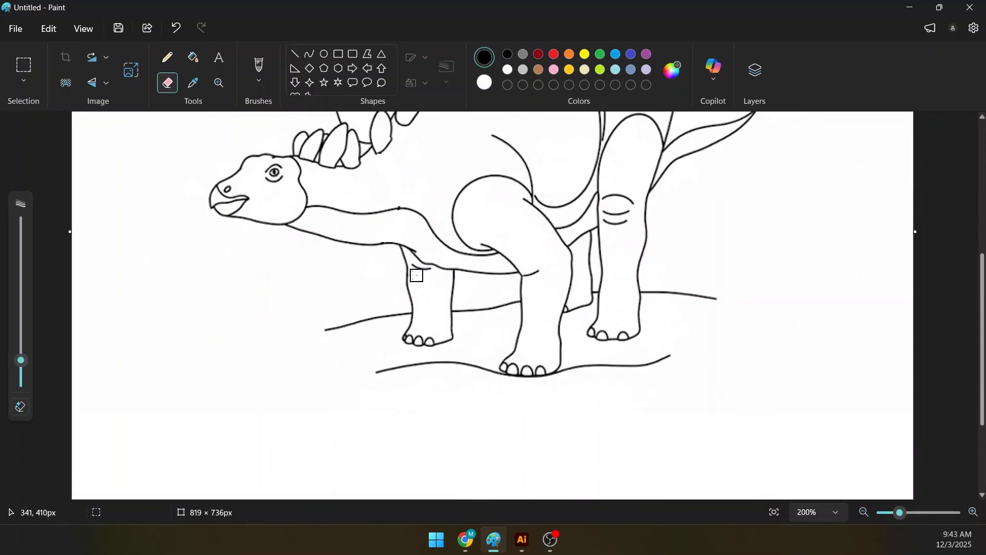
- Erase the crease atop the far front leg and the inner body contour lines between the shoulder and hind leg
{"action": "scroll", "coordinate": [423, 272], "scroll_direction": "up", "scroll_amount": 4, "text": "ctrl"}
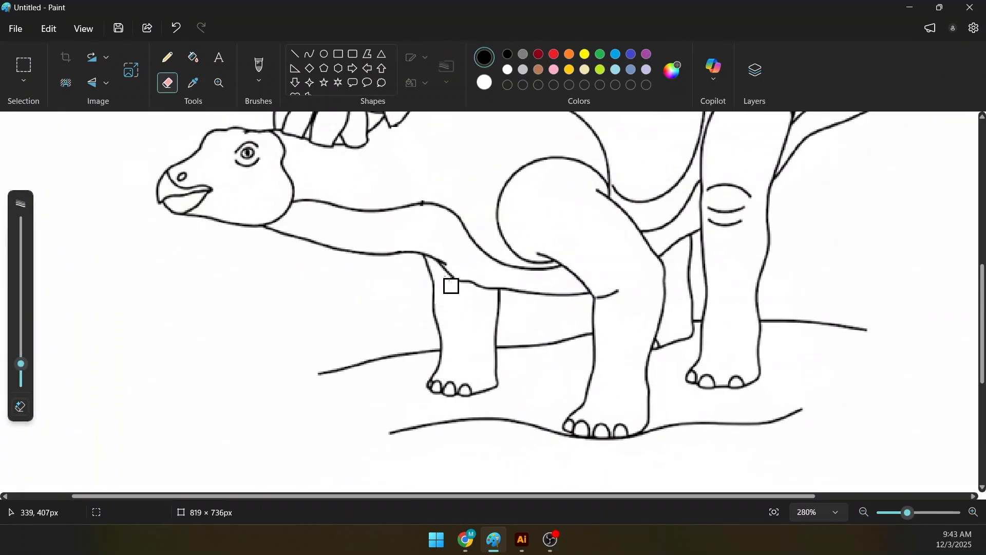
{"action": "scroll", "coordinate": [447, 284], "scroll_direction": "up", "scroll_amount": 2}
{"action": "scroll", "coordinate": [528, 275], "scroll_direction": "down", "scroll_amount": 3, "text": "ctrl"}
{"action": "mouse_move", "coordinate": [532, 254]}
{"action": "left_mouse_down"}
{"action": "mouse_move", "coordinate": [547, 293]}
{"action": "mouse_move", "coordinate": [581, 272]}
{"action": "mouse_move", "coordinate": [592, 196]}
{"action": "mouse_move", "coordinate": [592, 240]}
{"action": "mouse_move", "coordinate": [551, 255]}
{"action": "mouse_move", "coordinate": [670, 166]}
{"action": "mouse_move", "coordinate": [644, 147]}
{"action": "mouse_move", "coordinate": [596, 181]}
{"action": "mouse_move", "coordinate": [597, 230]}
{"action": "mouse_move", "coordinate": [607, 162]}
{"action": "mouse_move", "coordinate": [634, 142]}
{"action": "mouse_move", "coordinate": [665, 217]}
{"action": "left_mouse_up"}
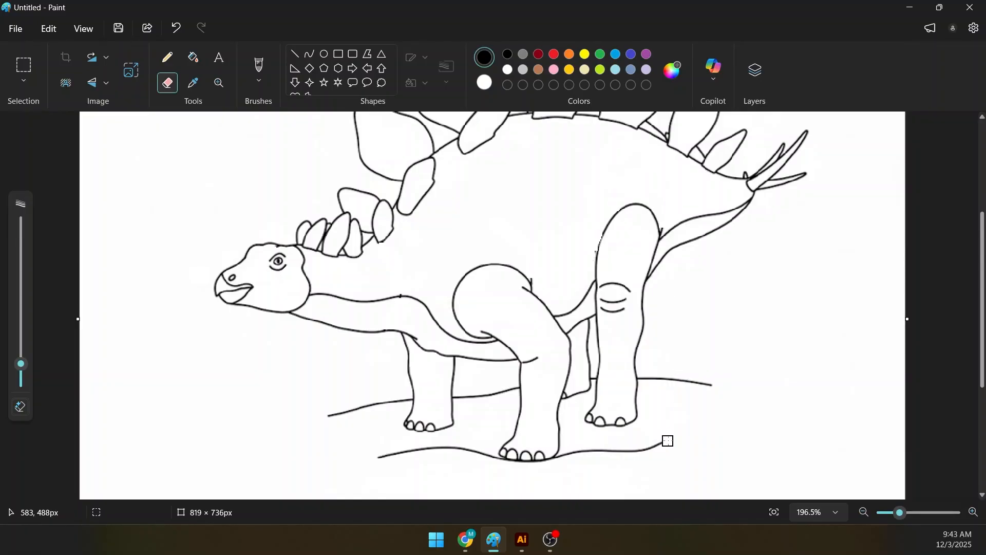
- Erase the ground lines around and beneath the stegosaurus's feet, keeping the leg outlines
{"action": "left_click", "coordinate": [667, 441]}
{"action": "left_click_drag", "start_coordinate": [643, 375], "coordinate": [712, 384]}
{"action": "left_click_drag", "start_coordinate": [332, 415], "coordinate": [520, 389]}
{"action": "key", "text": "ctrl+z"}
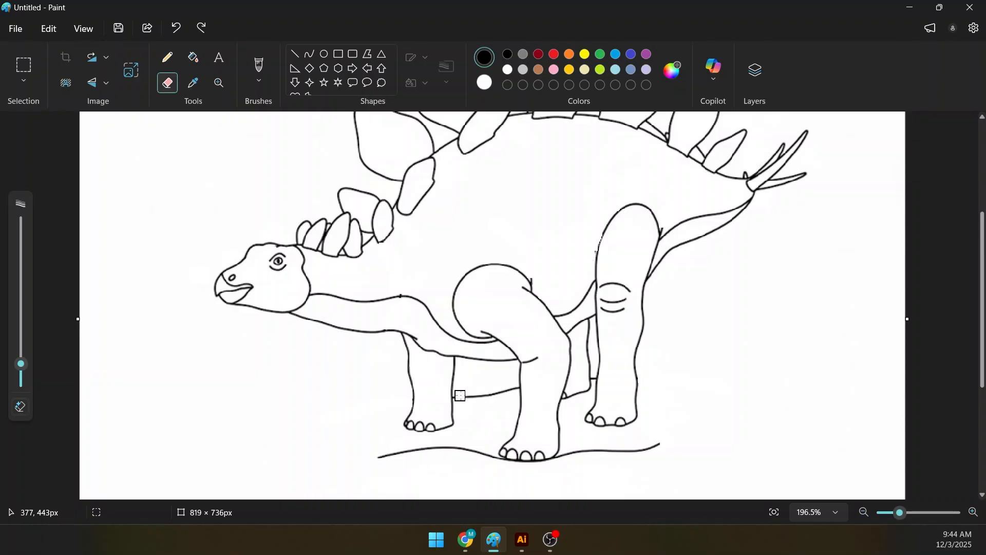
{"action": "left_click_drag", "start_coordinate": [460, 396], "coordinate": [514, 390]}
{"action": "left_click_drag", "start_coordinate": [452, 446], "coordinate": [514, 467]}
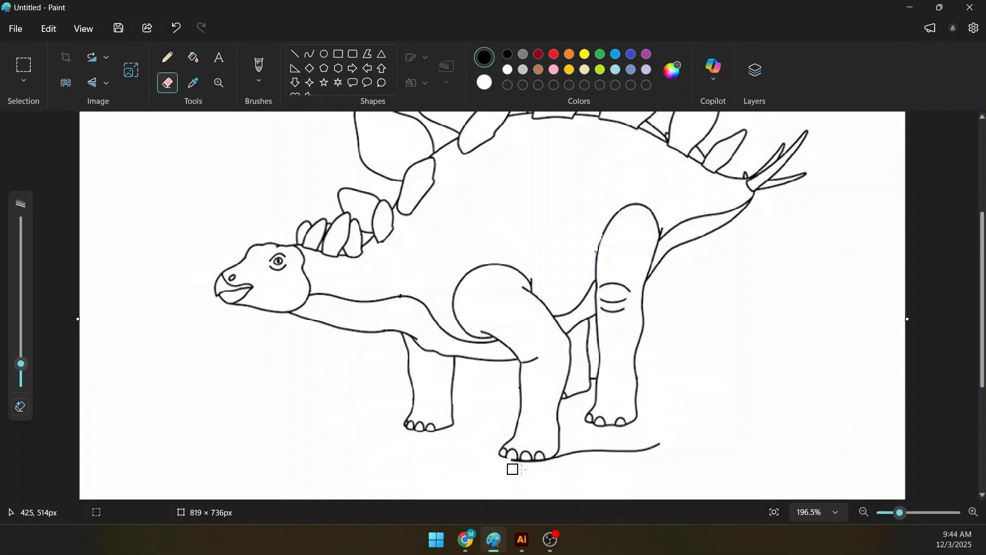
{"action": "mouse_move", "coordinate": [655, 446]}
{"action": "left_mouse_down"}
{"action": "mouse_move", "coordinate": [589, 449]}
{"action": "mouse_move", "coordinate": [559, 464]}
{"action": "left_mouse_up"}
{"action": "scroll", "coordinate": [692, 367], "scroll_direction": "up", "scroll_amount": 4}
{"action": "scroll", "coordinate": [692, 368], "scroll_direction": "down", "scroll_amount": 2}
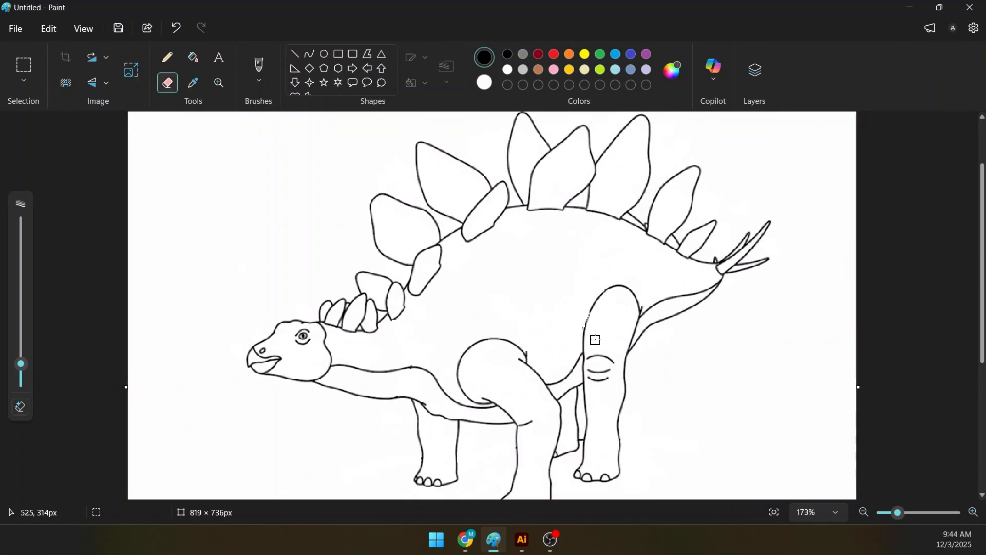
{"action": "scroll", "coordinate": [590, 337], "scroll_direction": "up", "scroll_amount": 3}
{"action": "scroll", "coordinate": [570, 416], "scroll_direction": "down", "scroll_amount": 4}
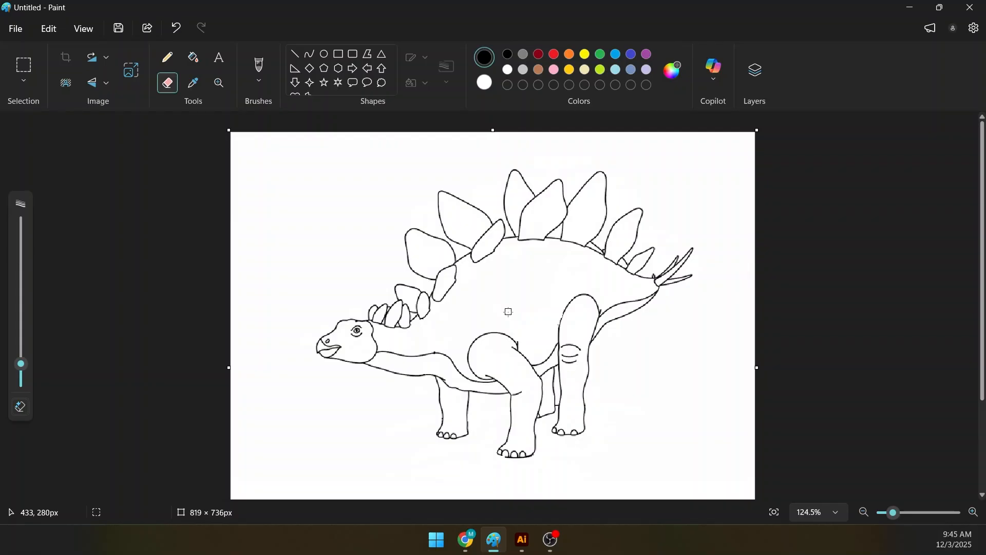
- Switch to Illustrator and show the Gemini Experimenrts 2.ai document
{"action": "key", "text": "ctrl+s"}
{"action": "key", "text": "alt+Tab"}
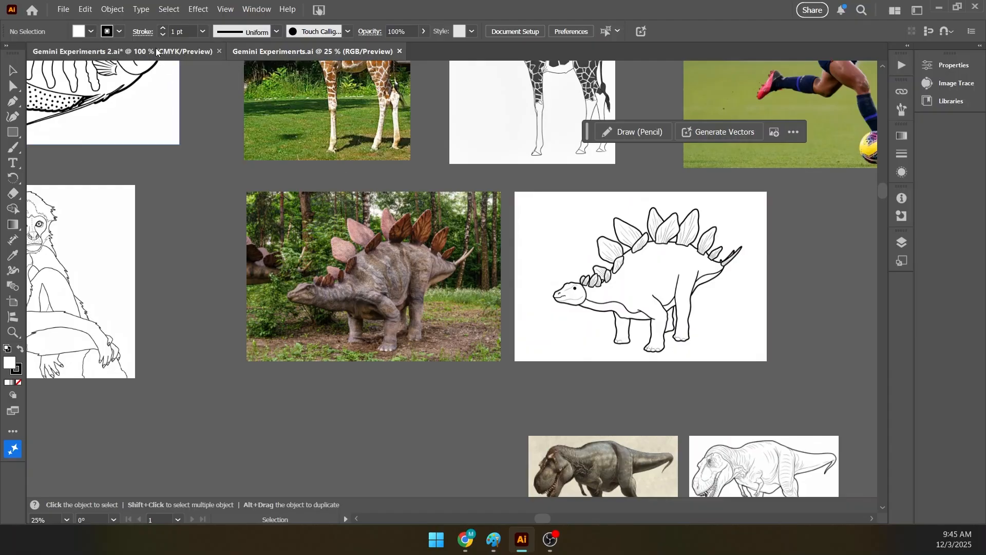
{"action": "left_click", "coordinate": [124, 52]}
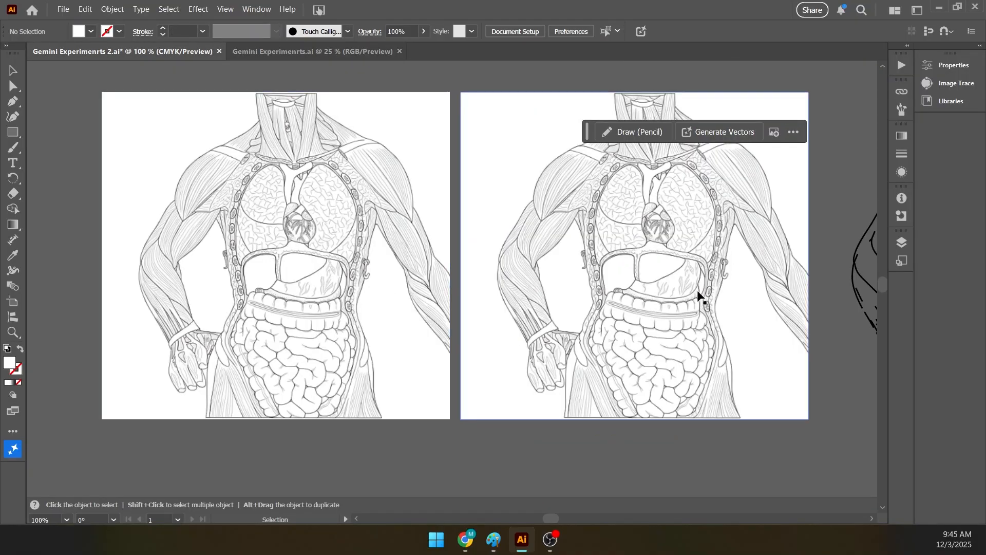
- Select the right-hand copy of the human torso anatomy line drawing
{"action": "left_click_drag", "start_coordinate": [697, 293], "coordinate": [684, 310]}
{"action": "key", "text": "v"}
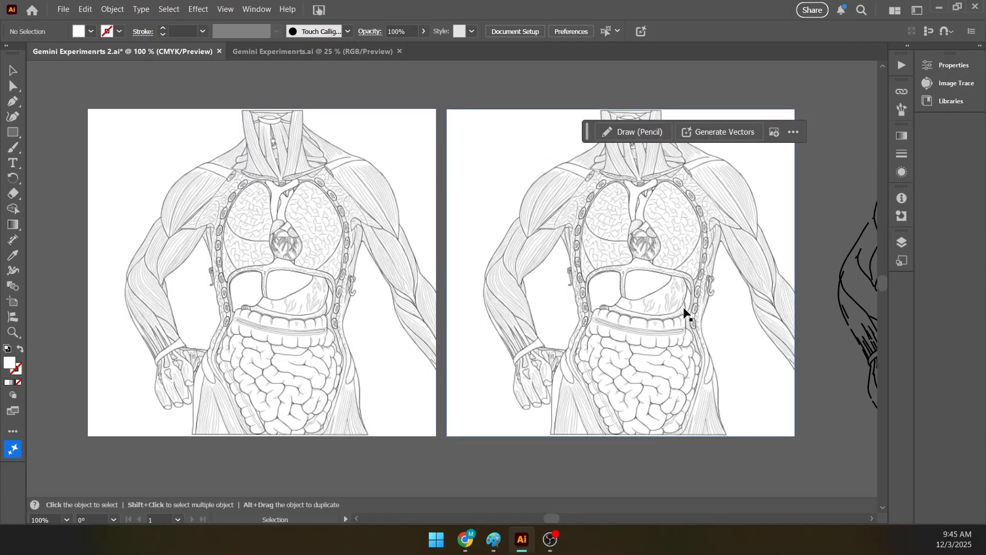
{"action": "left_click", "coordinate": [137, 218]}
{"action": "scroll", "coordinate": [487, 103], "scroll_direction": "down", "scroll_amount": 1}
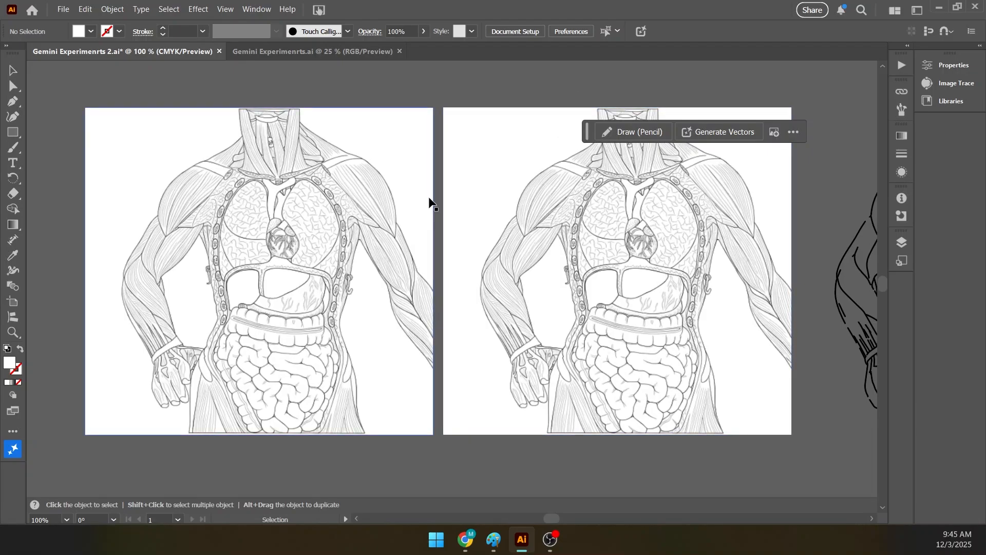
{"action": "left_click", "coordinate": [660, 288]}
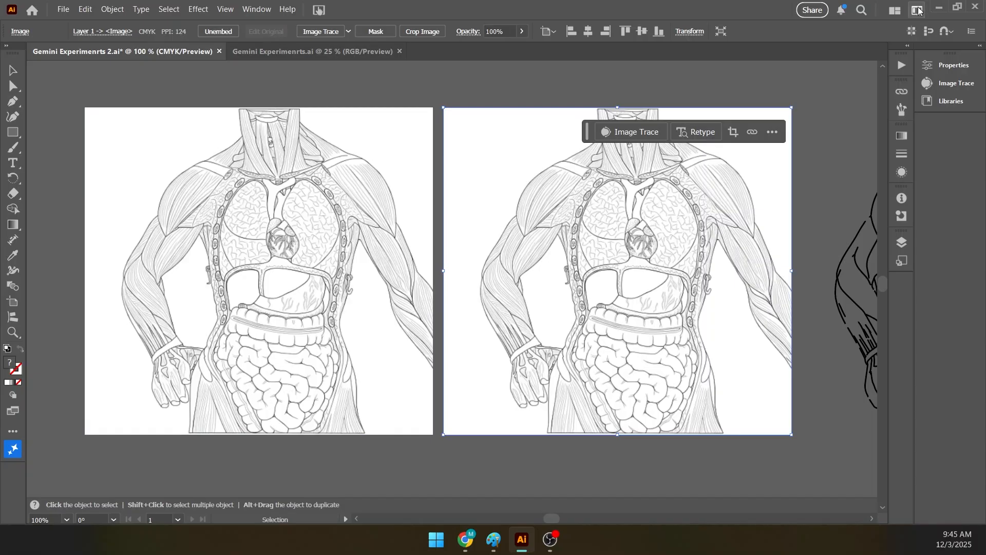
- Open the Image Trace settings for the right-hand torso drawing and expand the advanced options
{"action": "left_click", "coordinate": [943, 84]}
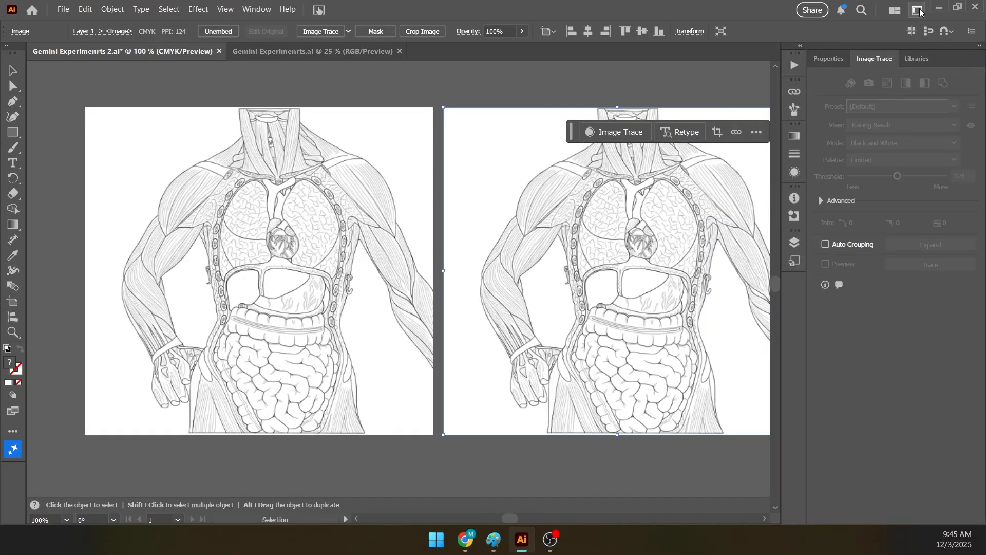
{"action": "left_click", "coordinate": [917, 10]}
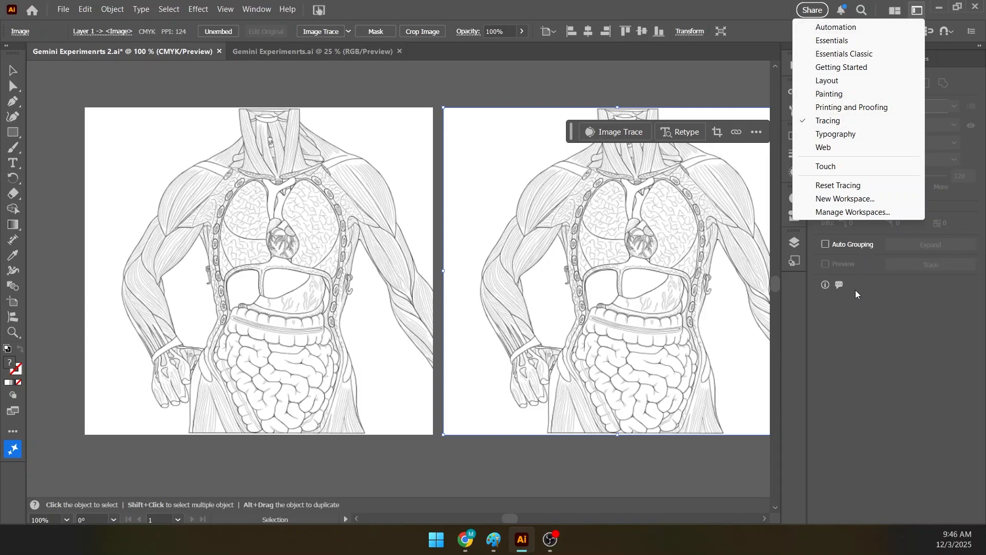
{"action": "left_click", "coordinate": [862, 329]}
{"action": "left_click_drag", "start_coordinate": [760, 282], "coordinate": [683, 275]}
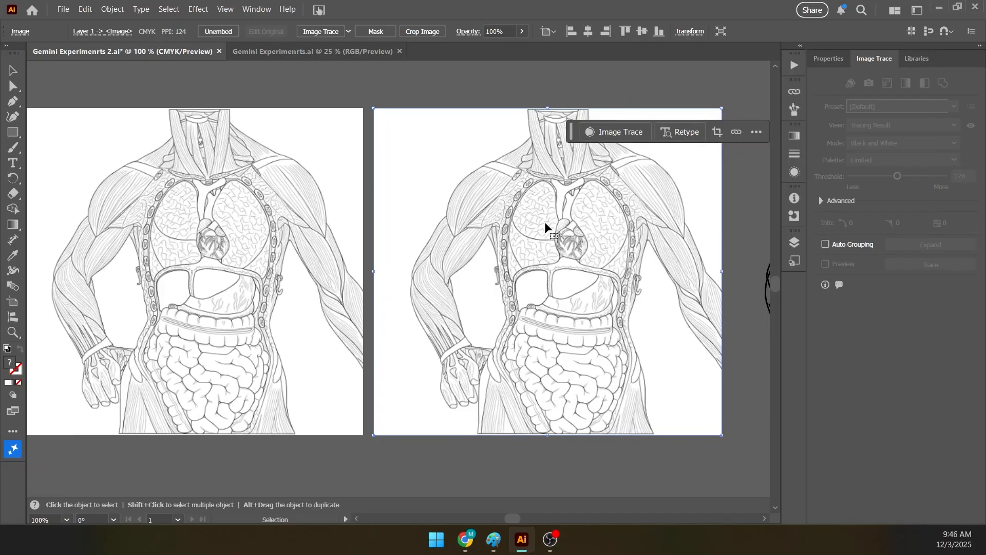
{"action": "left_click", "coordinate": [503, 95]}
{"action": "left_click", "coordinate": [499, 161]}
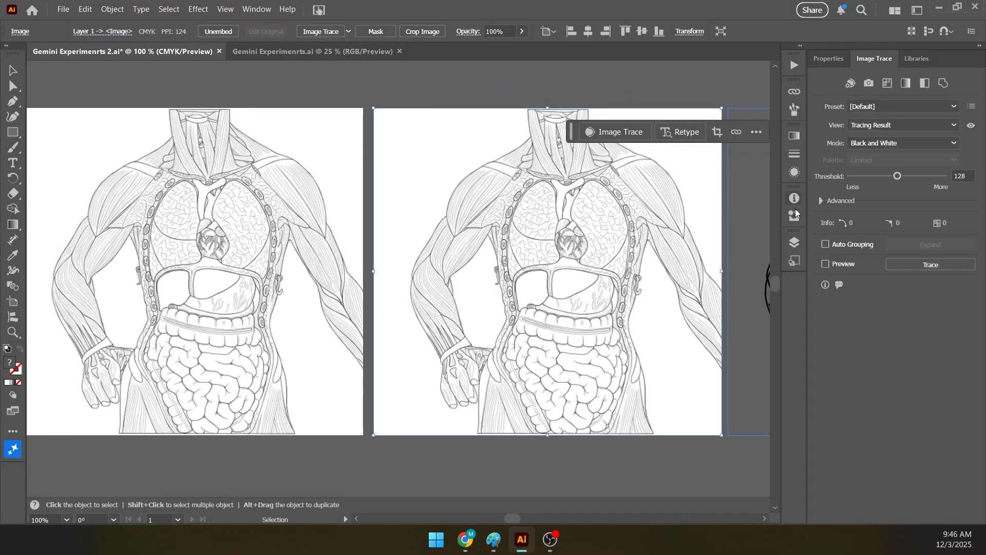
{"action": "left_click", "coordinate": [821, 201]}
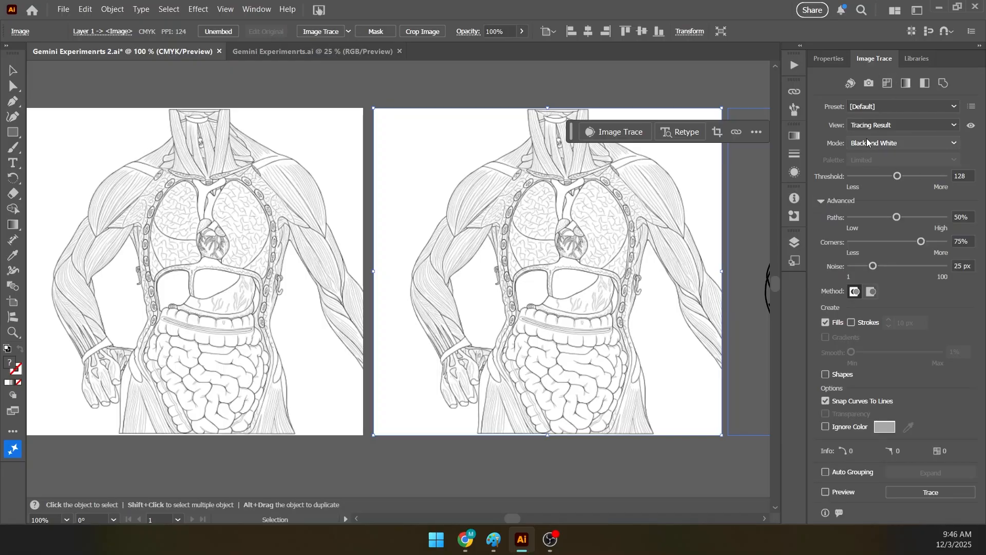
{"action": "left_click", "coordinate": [850, 323]}
{"action": "left_click", "coordinate": [825, 322]}
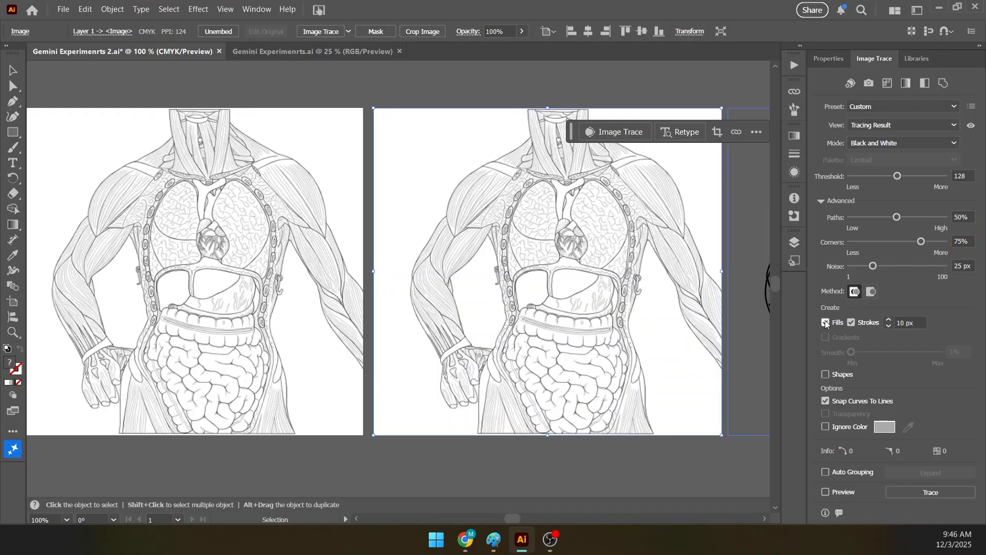
{"action": "left_click", "coordinate": [825, 322]}
{"action": "left_click", "coordinate": [851, 323]}
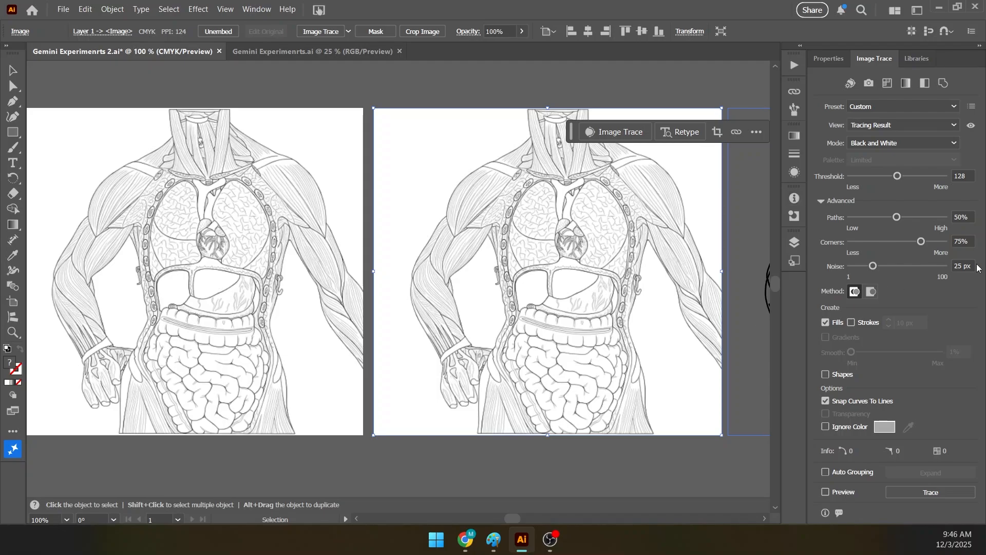
{"action": "left_click", "coordinate": [870, 294]}
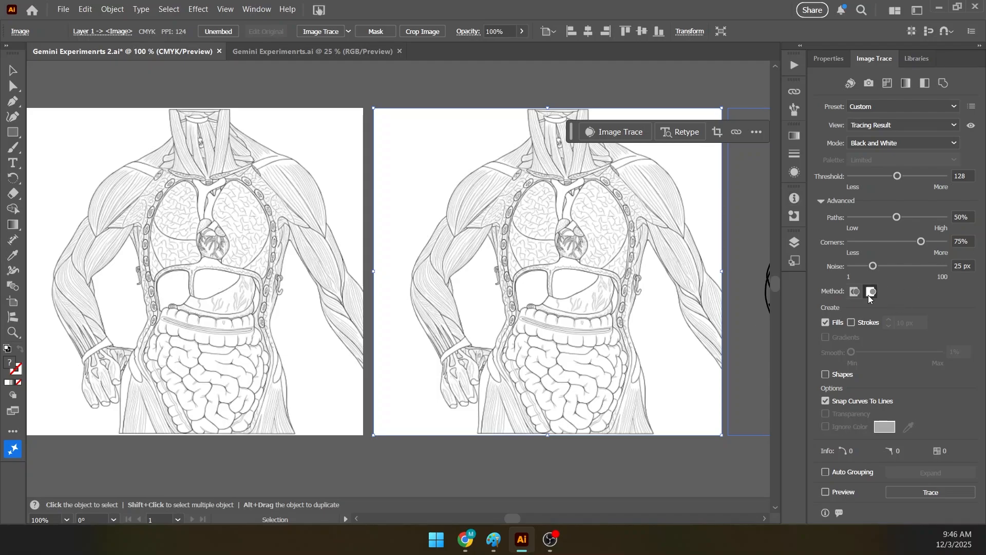
{"action": "left_click", "coordinate": [852, 294]}
- Configure the black-and-white trace to create 10 px strokes without fills, ignore white, and preview the result
{"action": "left_click", "coordinate": [851, 322]}
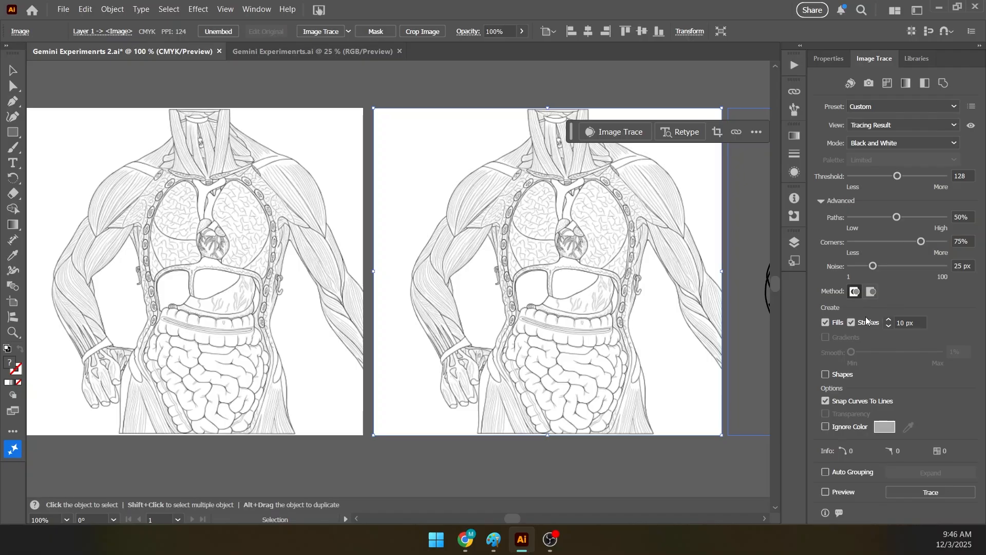
{"action": "left_click", "coordinate": [826, 322]}
{"action": "left_click", "coordinate": [825, 428]}
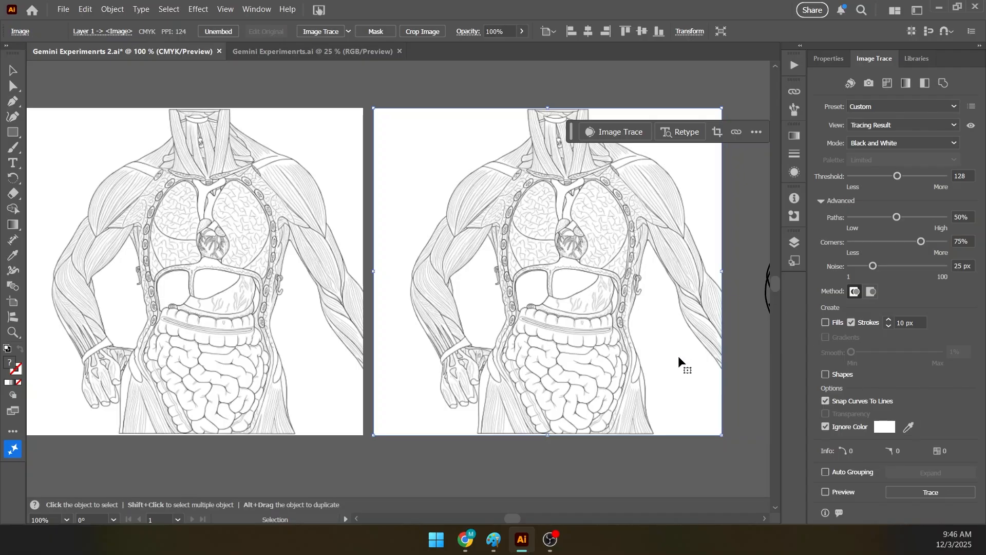
{"action": "left_click_drag", "start_coordinate": [679, 358], "coordinate": [639, 376]}
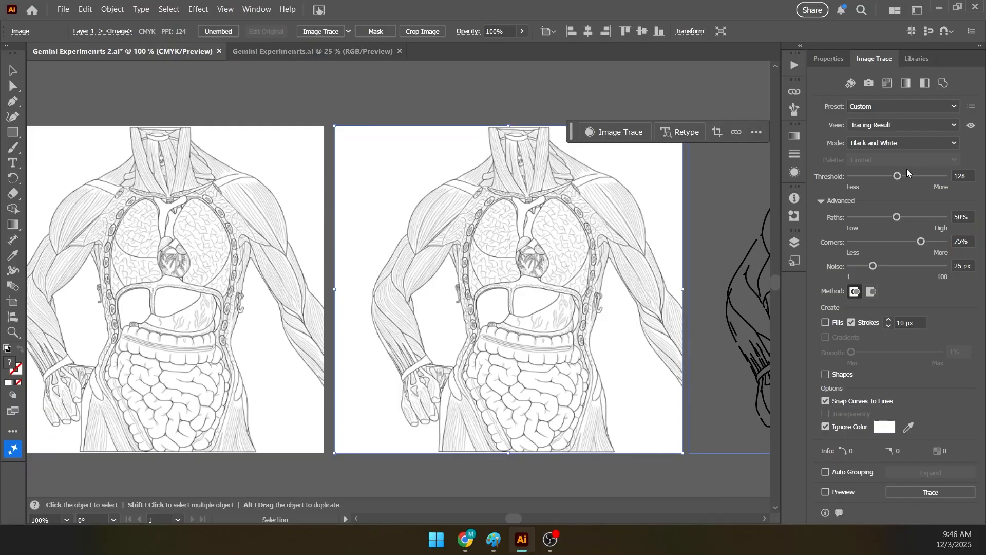
{"action": "left_click", "coordinate": [826, 492]}
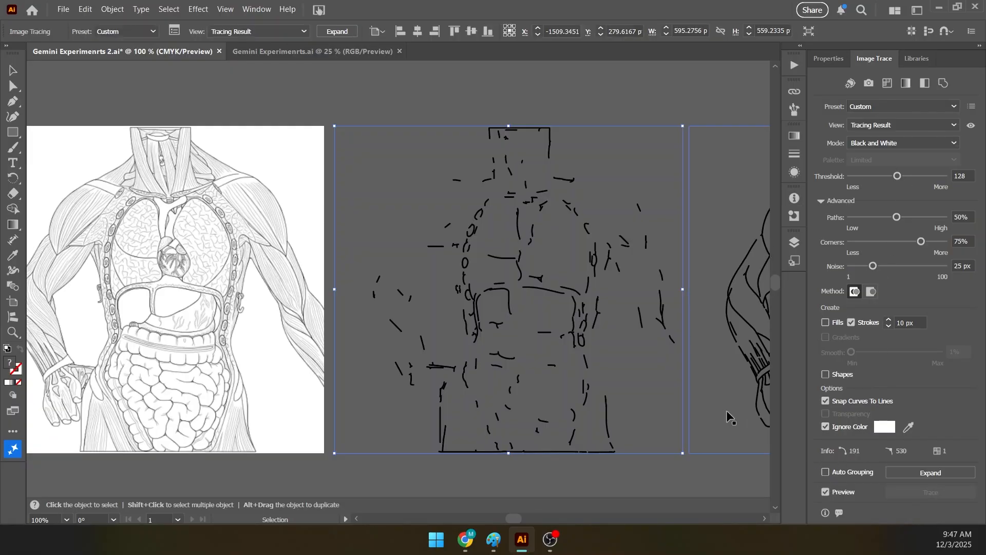
- Set the trace threshold to 182 and the noise to 49 px, and expand the result into separate editable paths
{"action": "left_click_drag", "start_coordinate": [341, 231], "coordinate": [417, 233]}
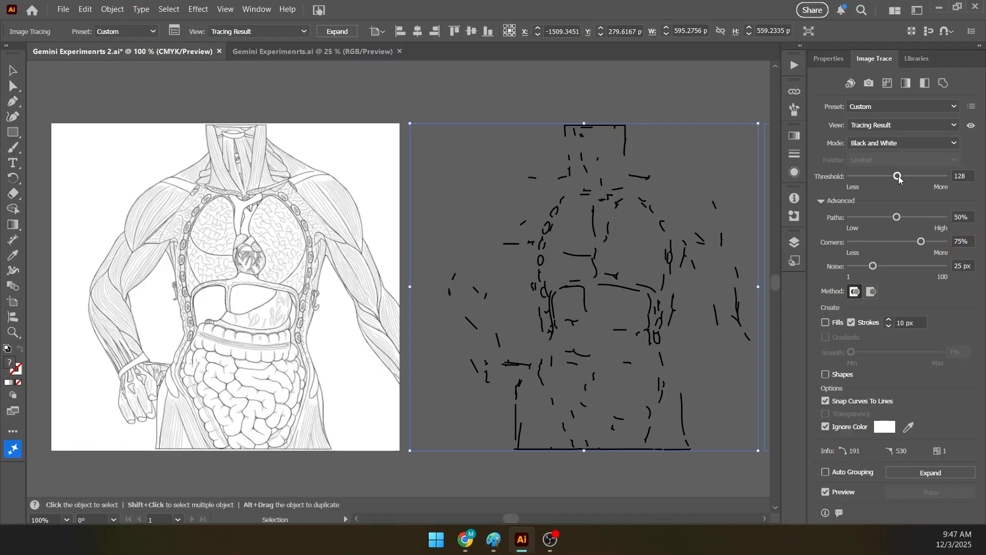
{"action": "left_click_drag", "start_coordinate": [898, 176], "coordinate": [919, 178]}
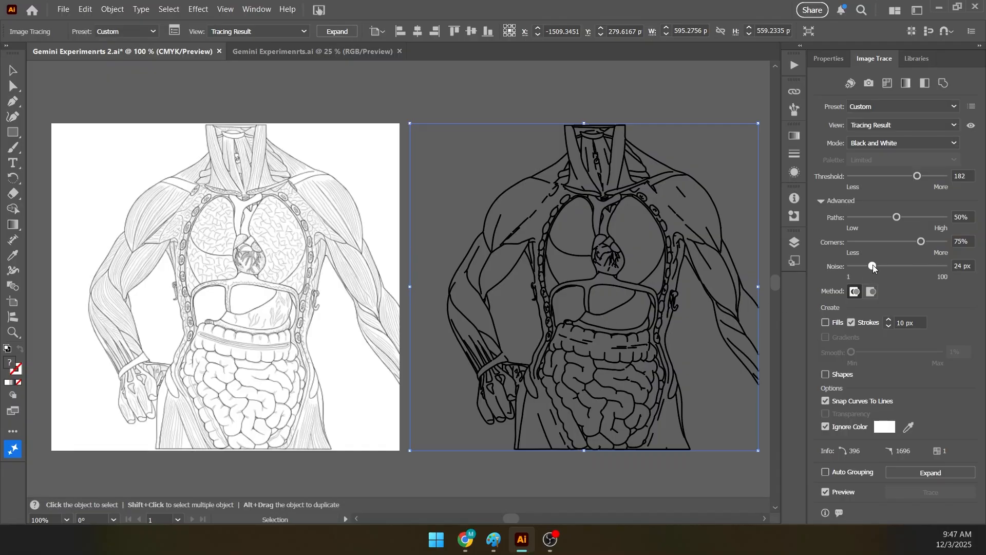
{"action": "left_click_drag", "start_coordinate": [873, 267], "coordinate": [884, 274]}
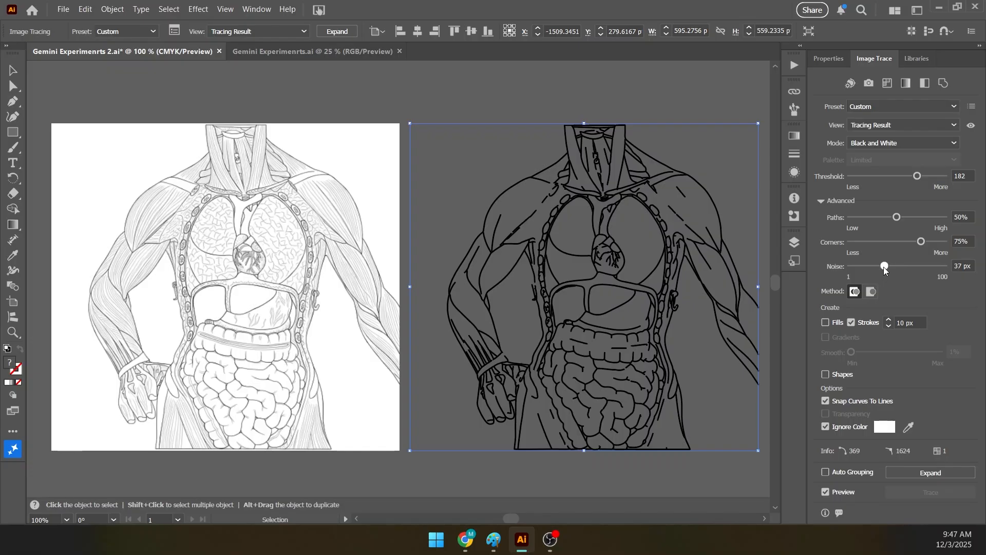
{"action": "left_click_drag", "start_coordinate": [883, 273], "coordinate": [892, 272]}
{"action": "left_click_drag", "start_coordinate": [893, 267], "coordinate": [903, 271]}
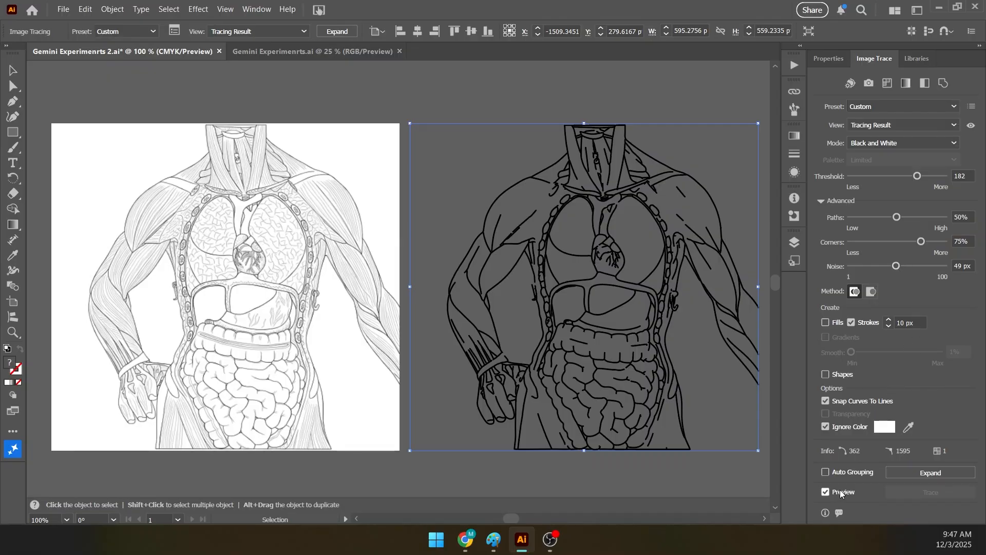
{"action": "left_click", "coordinate": [911, 473]}
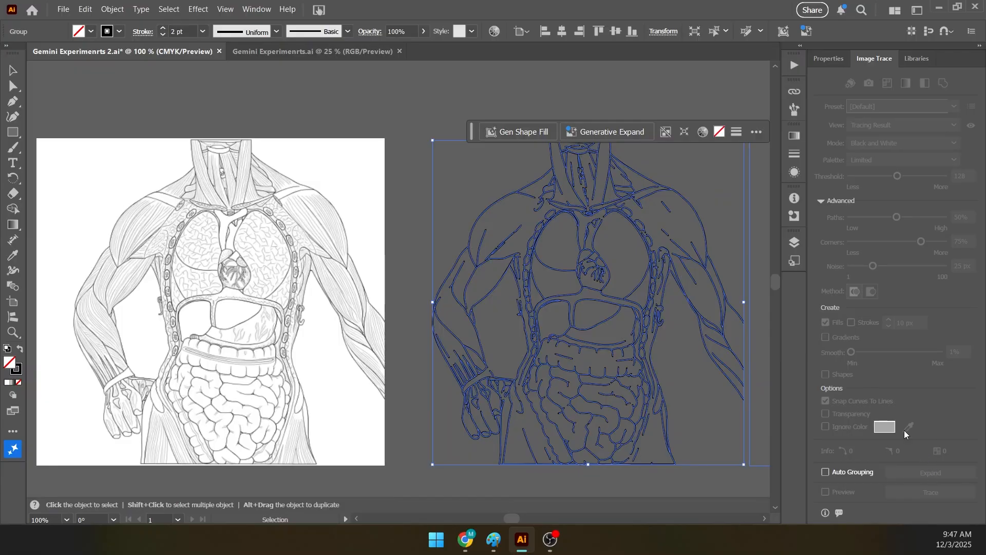
{"action": "left_click", "coordinate": [450, 110]}
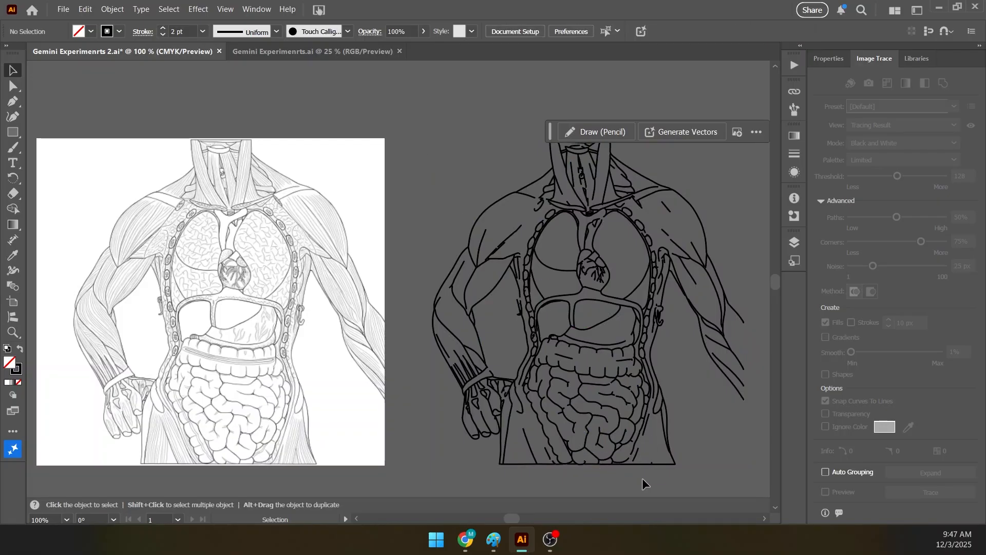
- Thin the intestine lines of the traced torso to a 1 pt stroke
{"action": "left_click", "coordinate": [530, 363]}
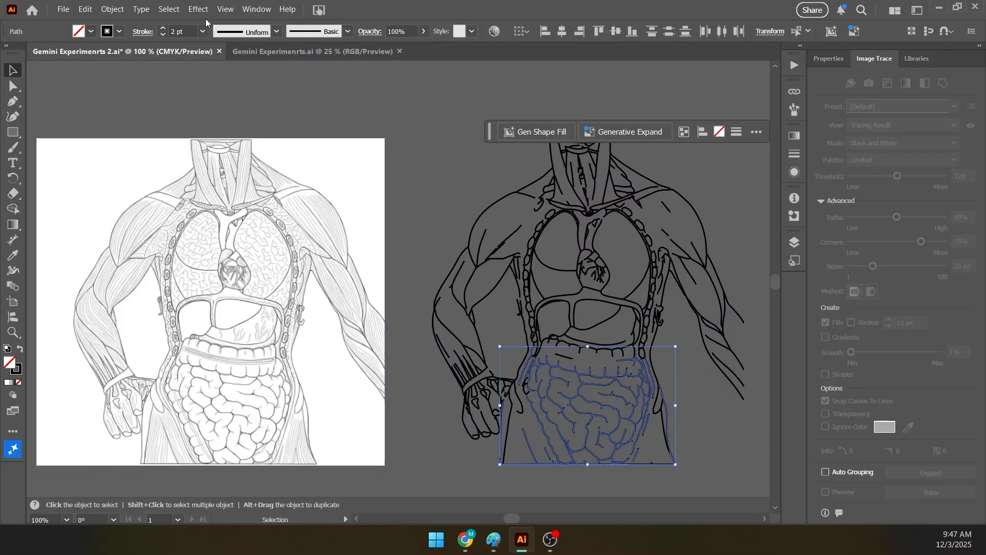
{"action": "left_click", "coordinate": [164, 36]}
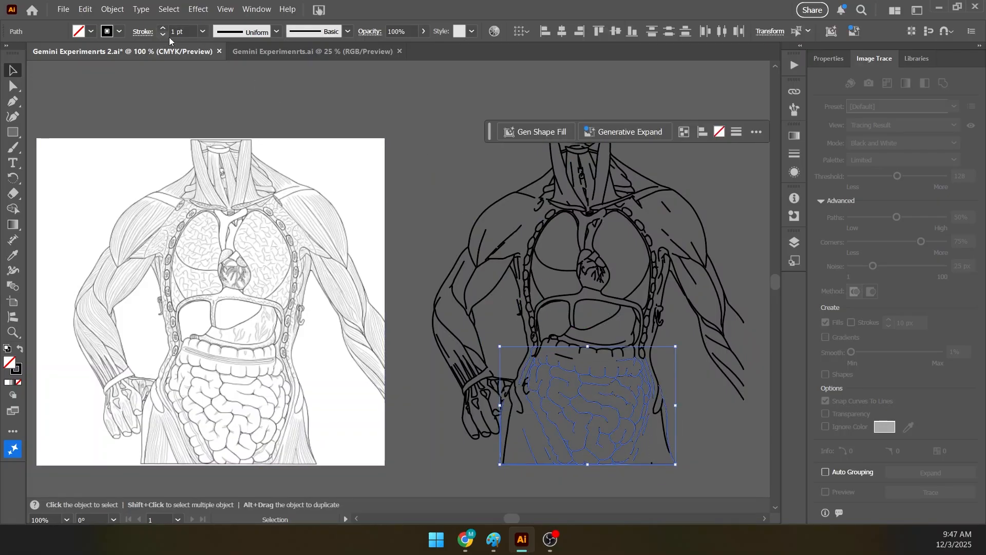
{"action": "left_click", "coordinate": [455, 185]}
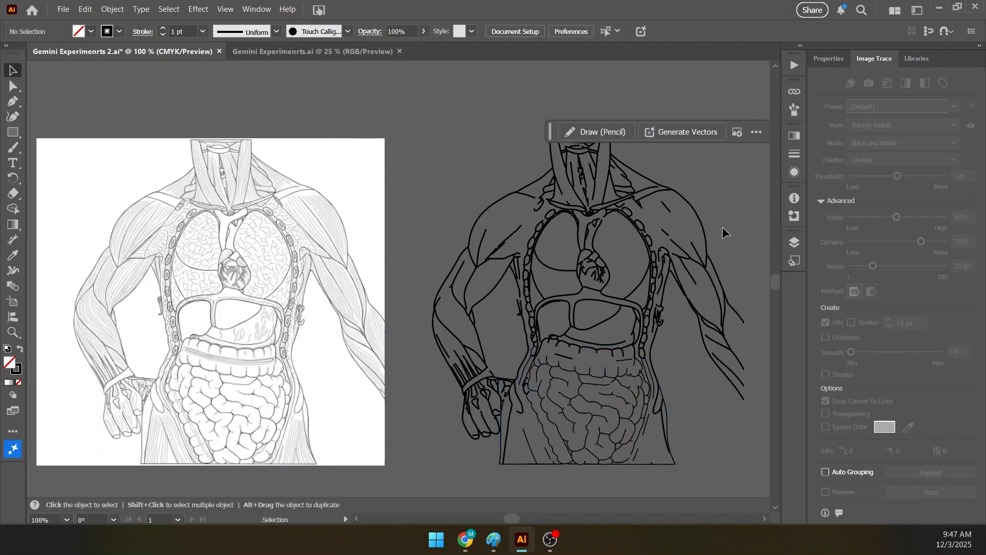
- Thicken the traced path of the heart and its adjoining vessels to a 5 pt stroke
{"action": "left_click", "coordinate": [631, 227]}
{"action": "left_click", "coordinate": [554, 236]}
{"action": "left_click", "coordinate": [622, 293]}
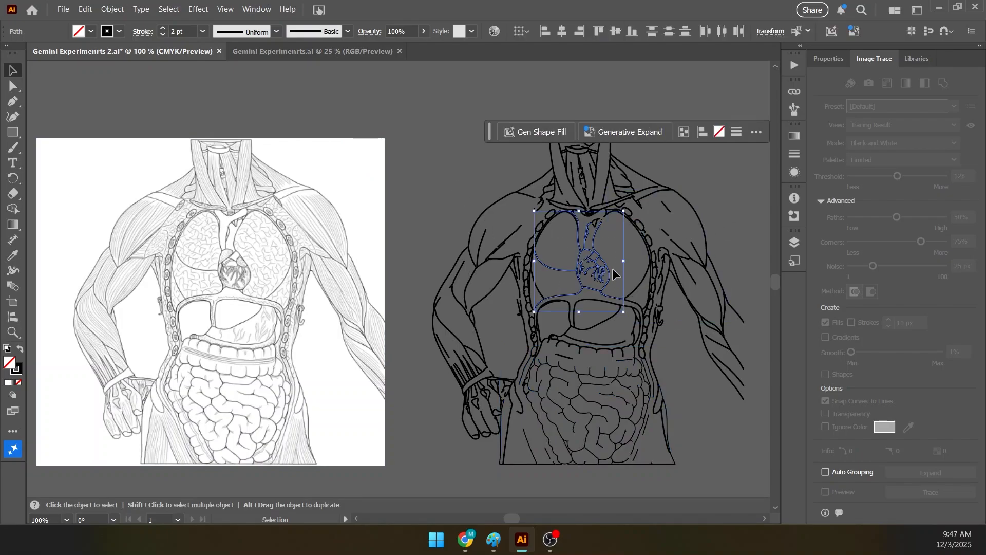
{"action": "left_click", "coordinate": [162, 29]}
{"action": "left_click", "coordinate": [162, 29]}
{"action": "left_click", "coordinate": [162, 29]}
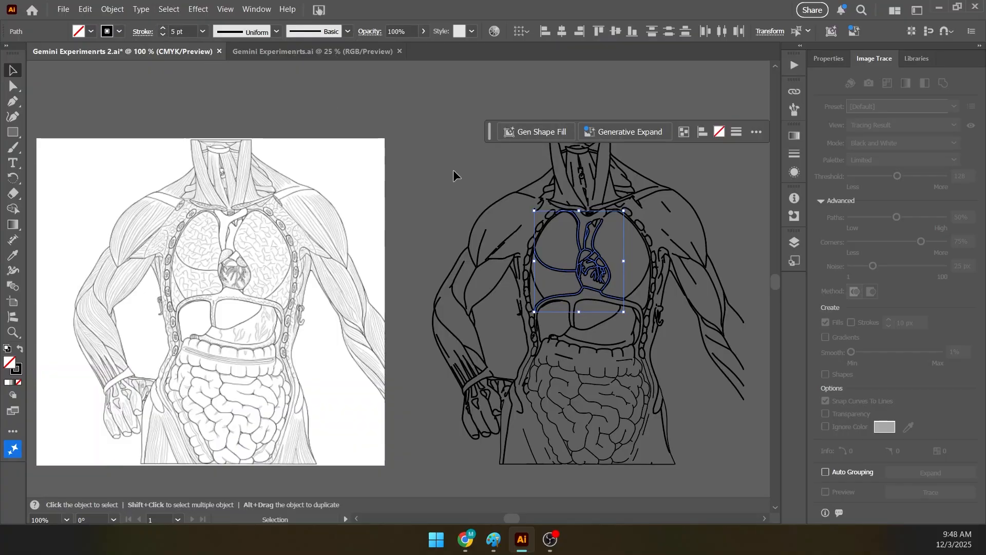
{"action": "left_click", "coordinate": [616, 285]}
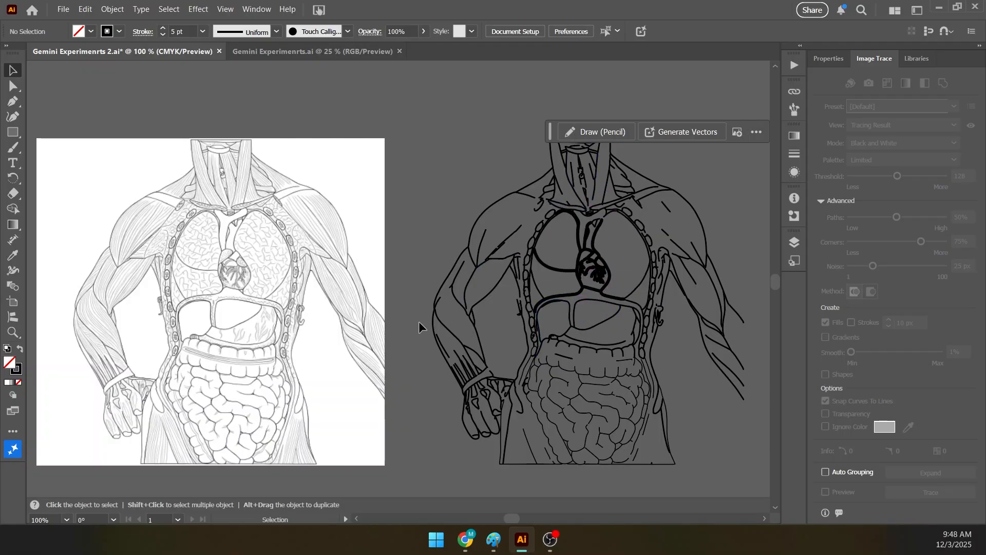
- Examine the heart and intestine line weights in the previously edited torso on Artboard 1
{"action": "scroll", "coordinate": [420, 335], "scroll_direction": "down", "scroll_amount": 1}
{"action": "left_click_drag", "start_coordinate": [270, 285], "coordinate": [46, 263]}
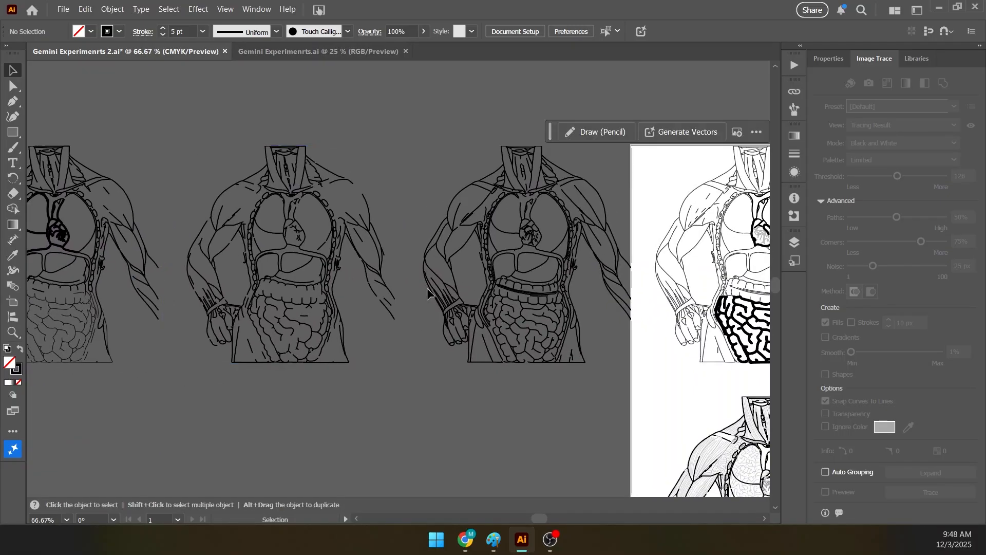
{"action": "left_click_drag", "start_coordinate": [531, 301], "coordinate": [205, 293]}
{"action": "scroll", "coordinate": [376, 252], "scroll_direction": "up", "scroll_amount": 3}
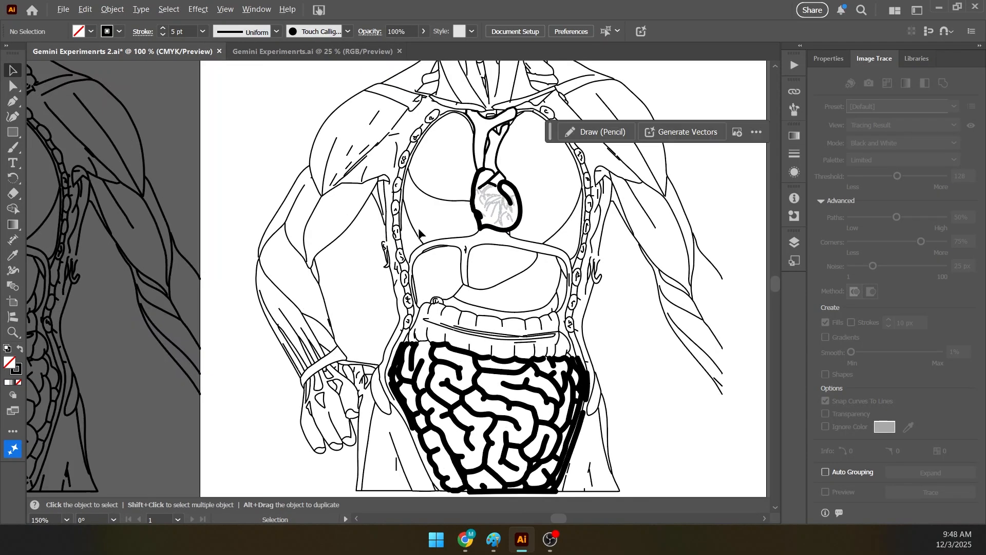
{"action": "left_click_drag", "start_coordinate": [418, 227], "coordinate": [347, 189]}
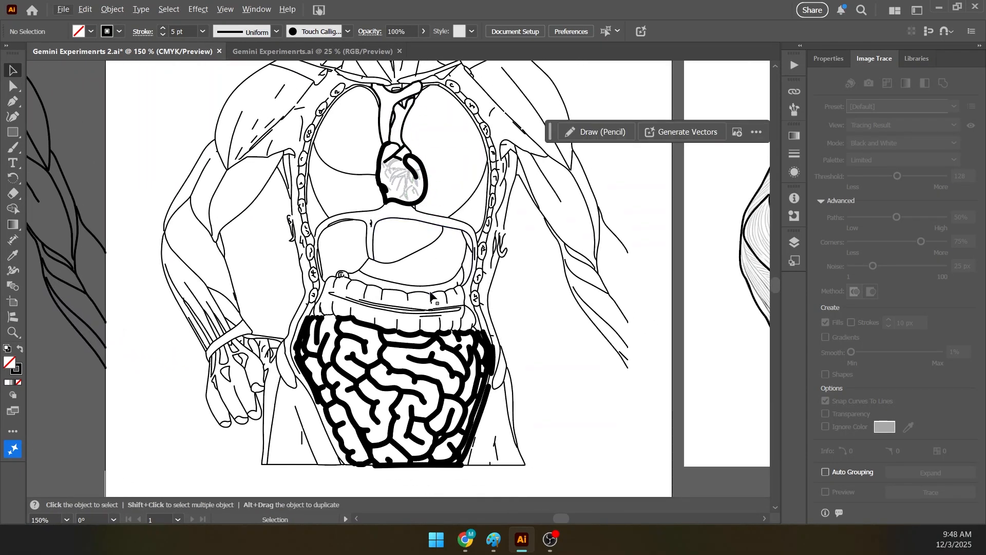
{"action": "scroll", "coordinate": [425, 332], "scroll_direction": "down", "scroll_amount": 2}
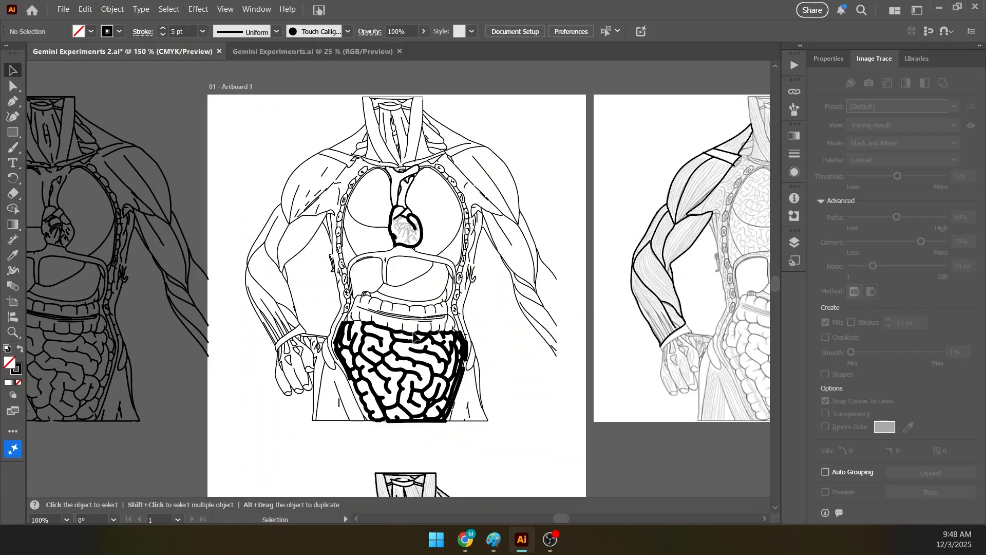
{"action": "left_click_drag", "start_coordinate": [488, 286], "coordinate": [490, 319]}
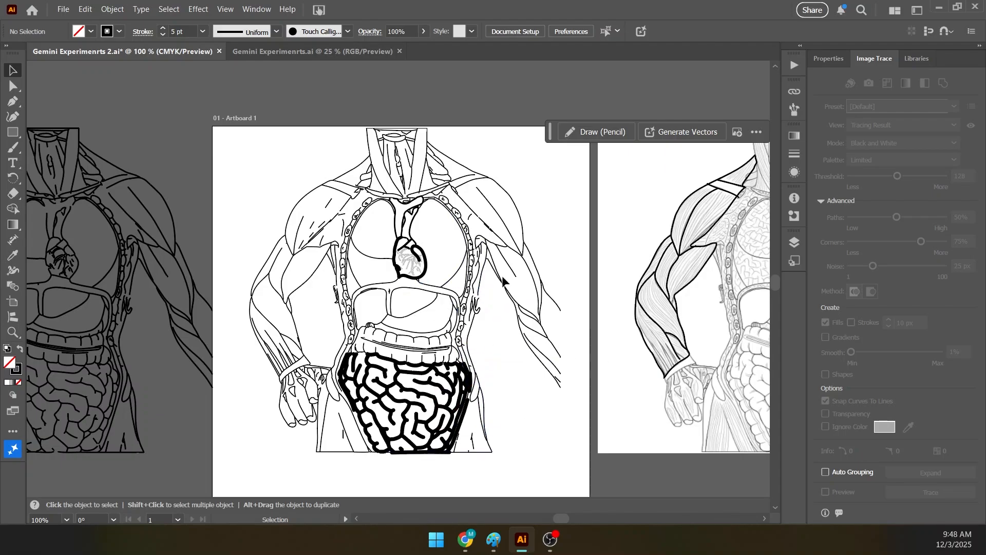
{"action": "scroll", "coordinate": [420, 277], "scroll_direction": "up", "scroll_amount": 3}
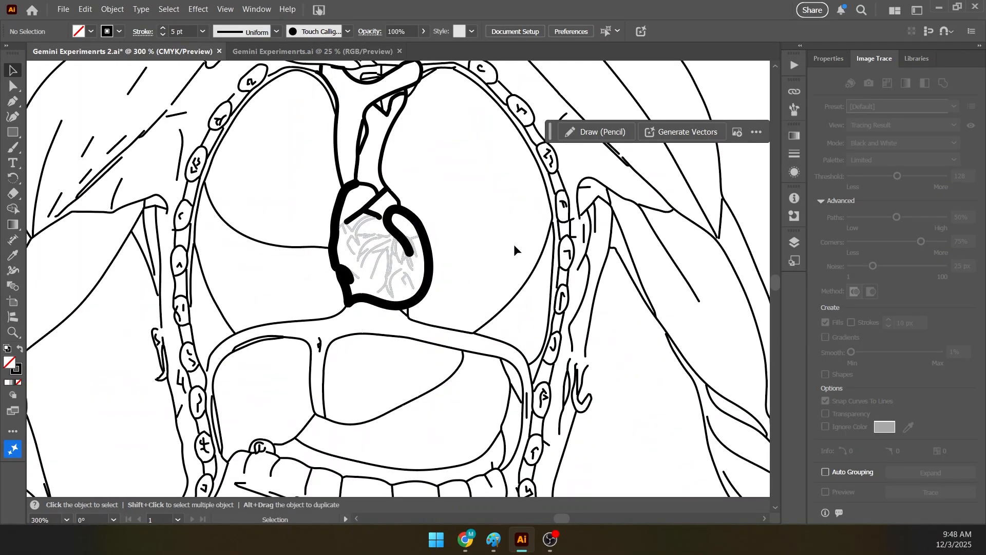
{"action": "scroll", "coordinate": [513, 244], "scroll_direction": "down", "scroll_amount": 2}
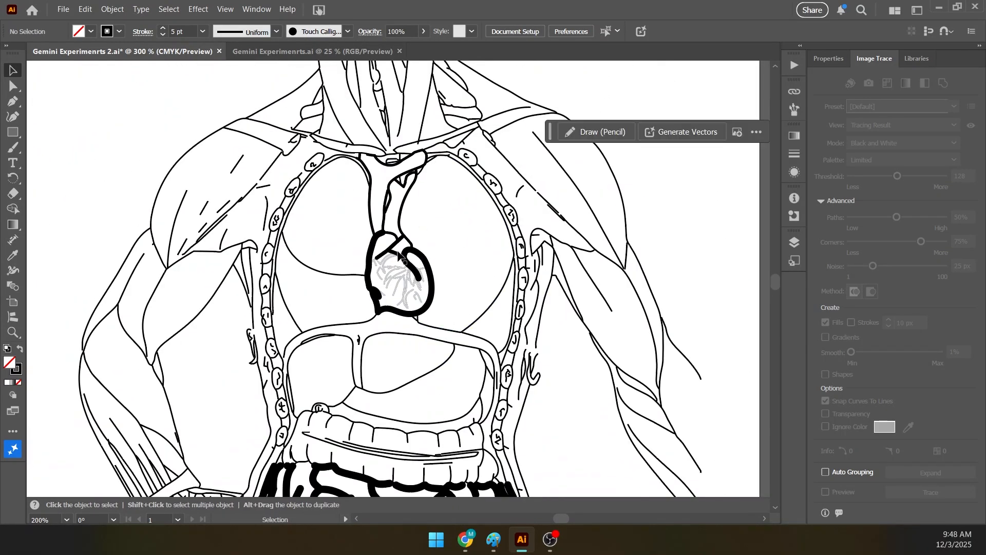
{"action": "scroll", "coordinate": [462, 304], "scroll_direction": "down", "scroll_amount": 4}
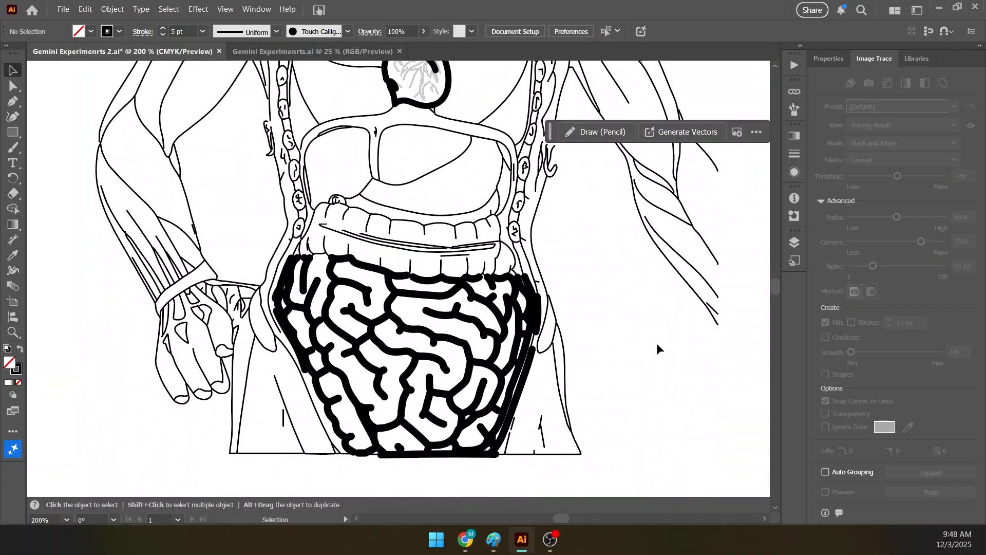
- Examine the manually traced arm outlines on the torso copy beside Artboard 1 and the traced torso below
{"action": "scroll", "coordinate": [658, 349], "scroll_direction": "right", "scroll_amount": 5}
{"action": "scroll", "coordinate": [444, 372], "scroll_direction": "down", "scroll_amount": 2}
{"action": "scroll", "coordinate": [605, 330], "scroll_direction": "right", "scroll_amount": 5}
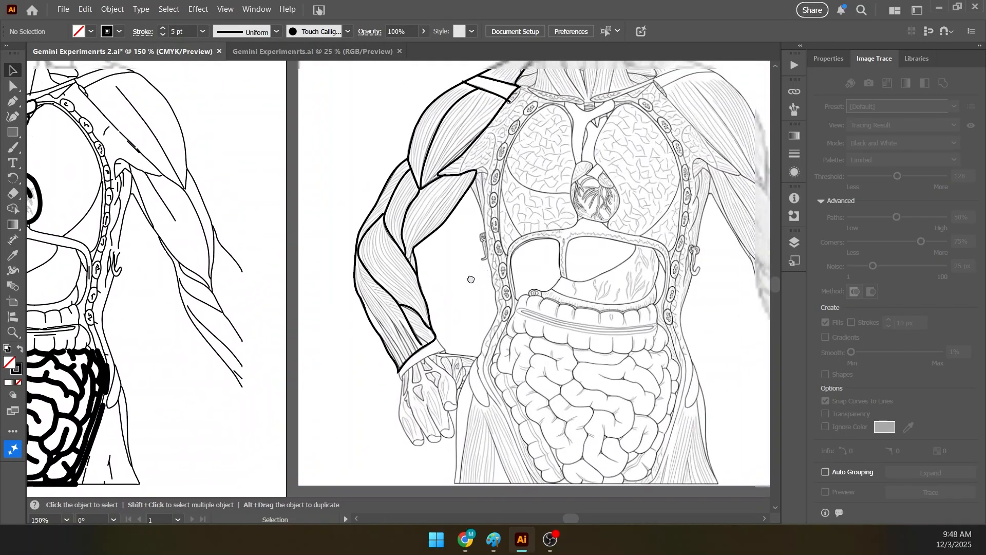
{"action": "scroll", "coordinate": [471, 279], "scroll_direction": "up", "scroll_amount": 3}
{"action": "scroll", "coordinate": [471, 280], "scroll_direction": "right", "scroll_amount": 3}
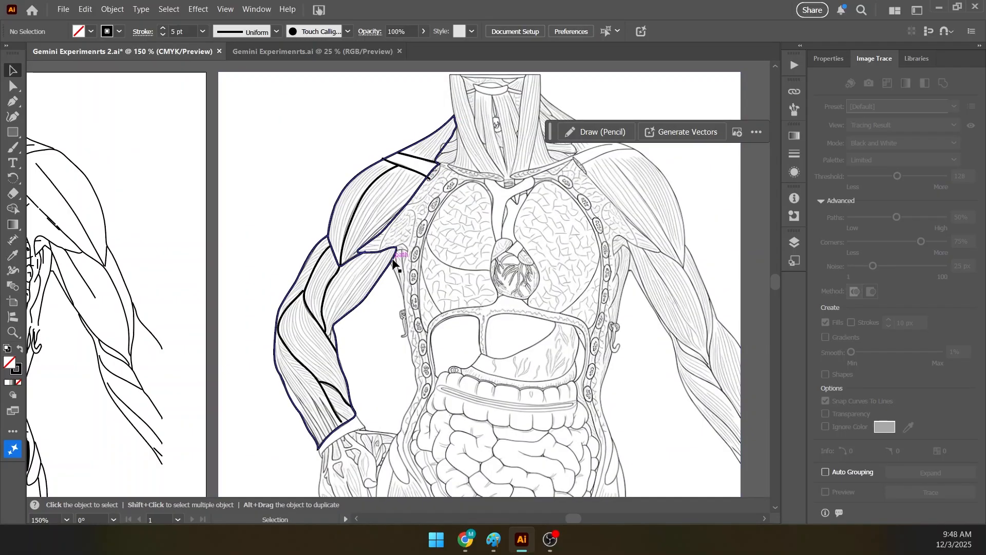
{"action": "scroll", "coordinate": [401, 268], "scroll_direction": "down", "scroll_amount": 3}
{"action": "scroll", "coordinate": [380, 328], "scroll_direction": "down", "scroll_amount": 2}
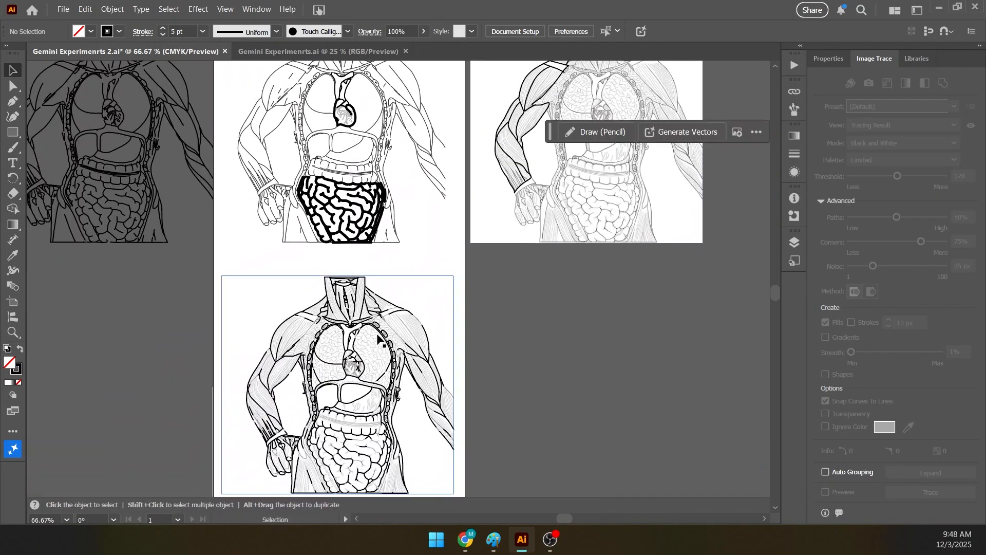
- Examine the broken muscle outlines and organ lines in the traced torso at the lower part of Artboard 1
{"action": "scroll", "coordinate": [378, 339], "scroll_direction": "up", "scroll_amount": 5}
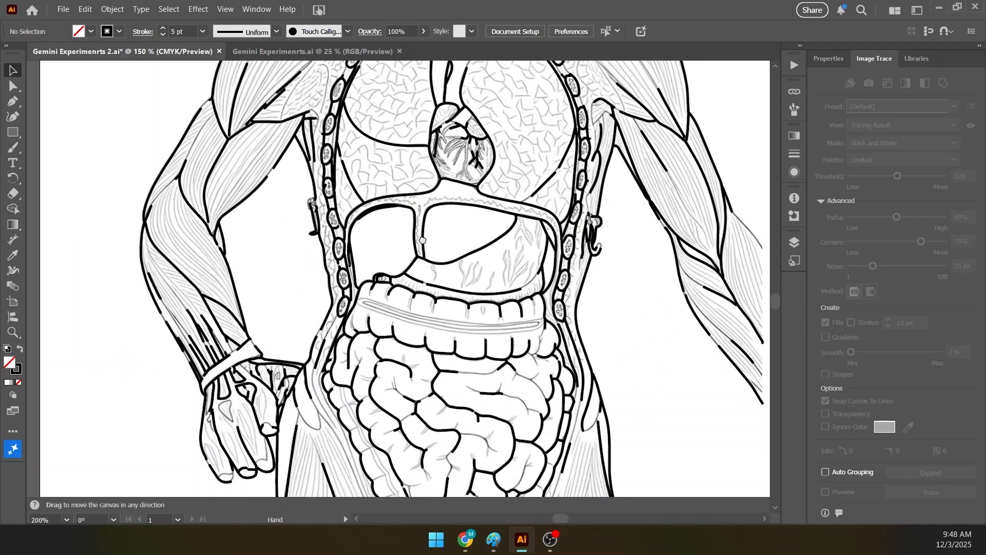
{"action": "scroll", "coordinate": [423, 240], "scroll_direction": "down", "scroll_amount": 1}
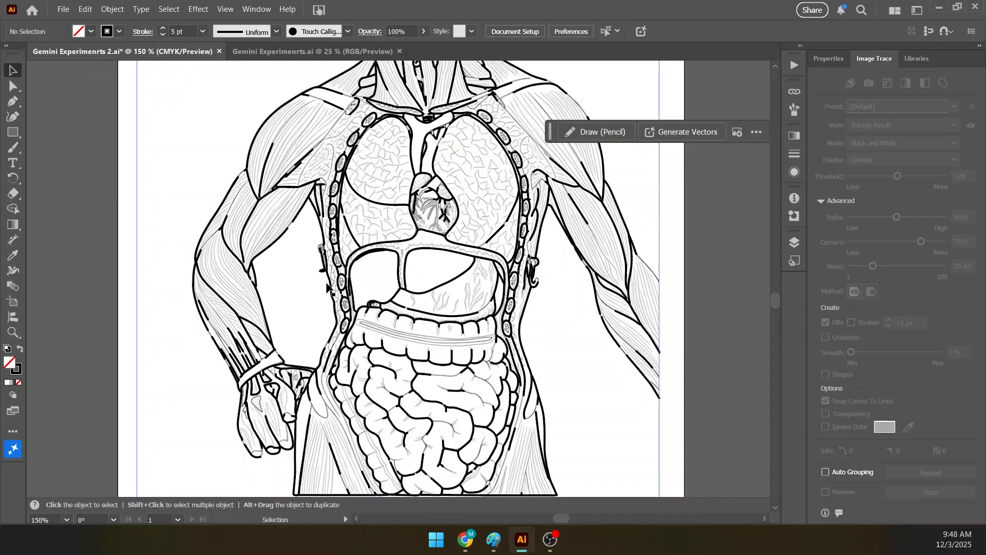
{"action": "scroll", "coordinate": [327, 288], "scroll_direction": "up", "scroll_amount": 2}
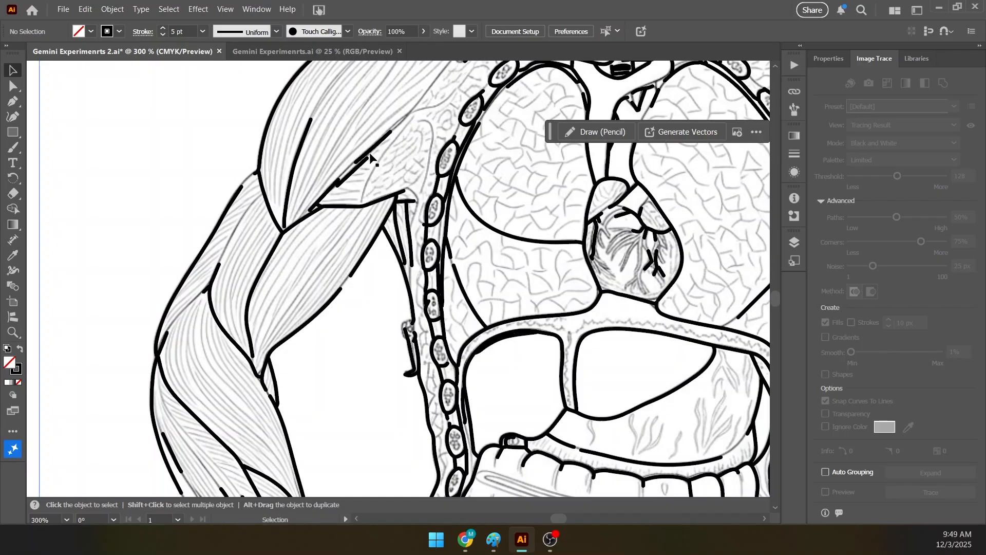
{"action": "scroll", "coordinate": [370, 158], "scroll_direction": "down", "scroll_amount": 3}
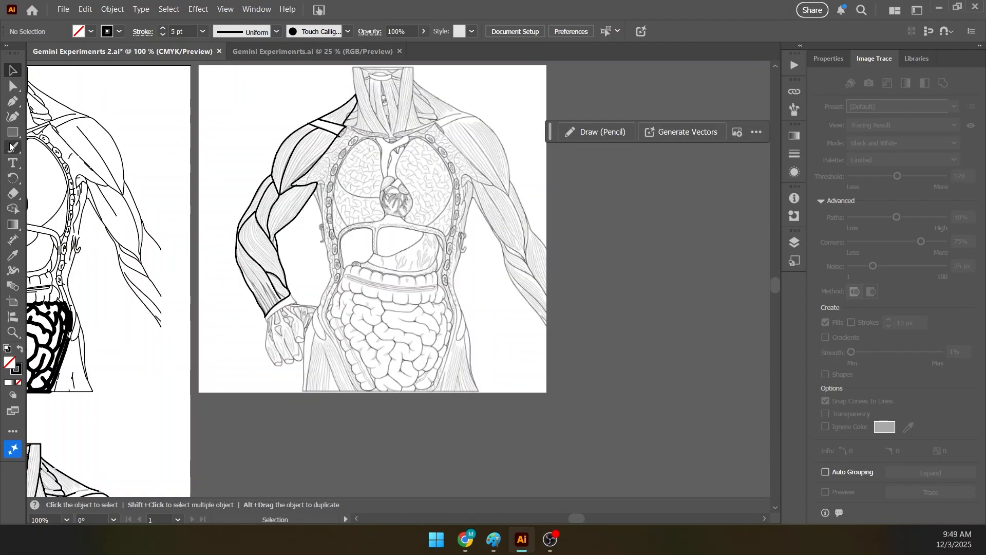
- With the Pencil tool, trace the right-hand neck-to-shoulder slope and collarbone edge on the torso copy beside Artboard 1 with a 5 pt stroke
{"action": "left_click", "coordinate": [12, 148]}
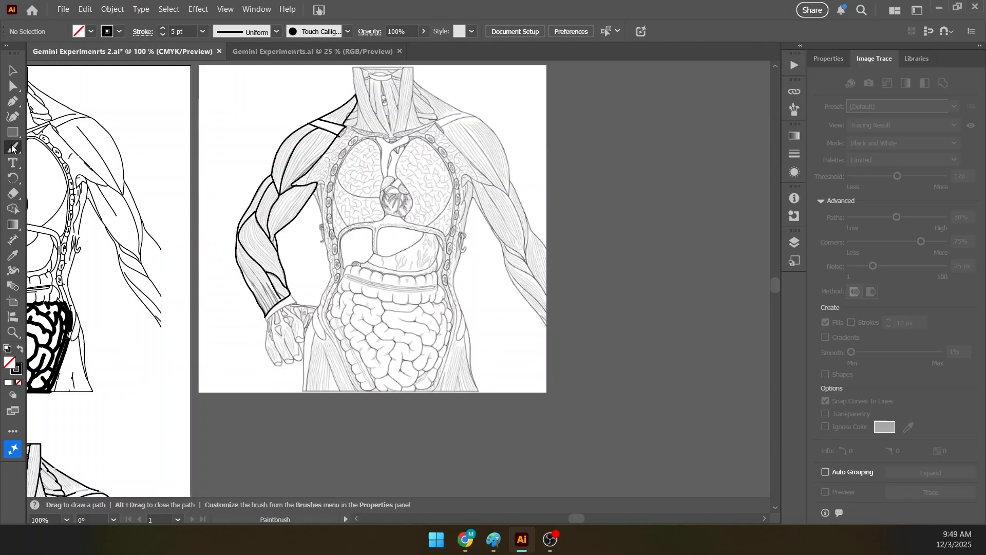
{"action": "left_click", "coordinate": [12, 148]}
{"action": "left_click", "coordinate": [57, 181]}
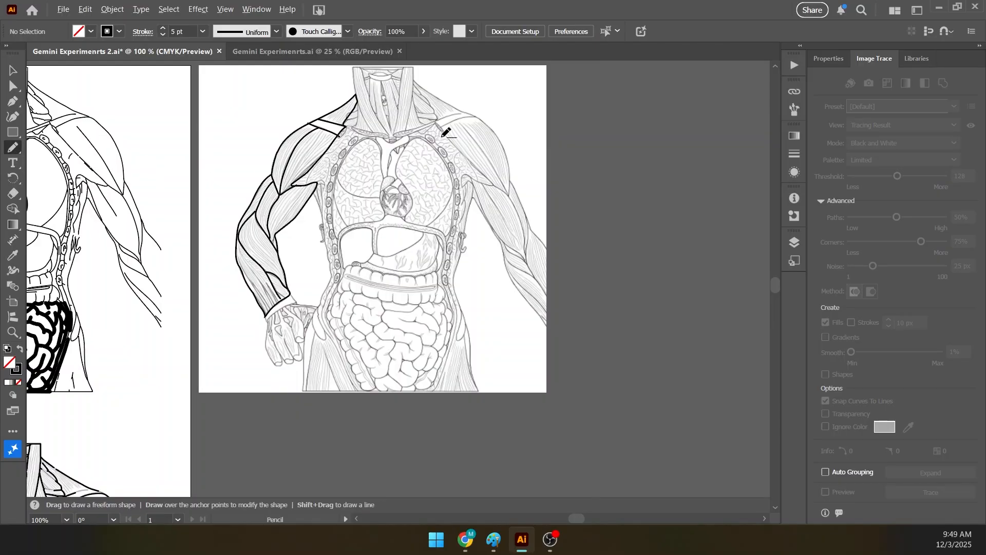
{"action": "scroll", "coordinate": [446, 133], "scroll_direction": "up", "scroll_amount": 3}
{"action": "scroll", "coordinate": [440, 102], "scroll_direction": "up", "scroll_amount": 1}
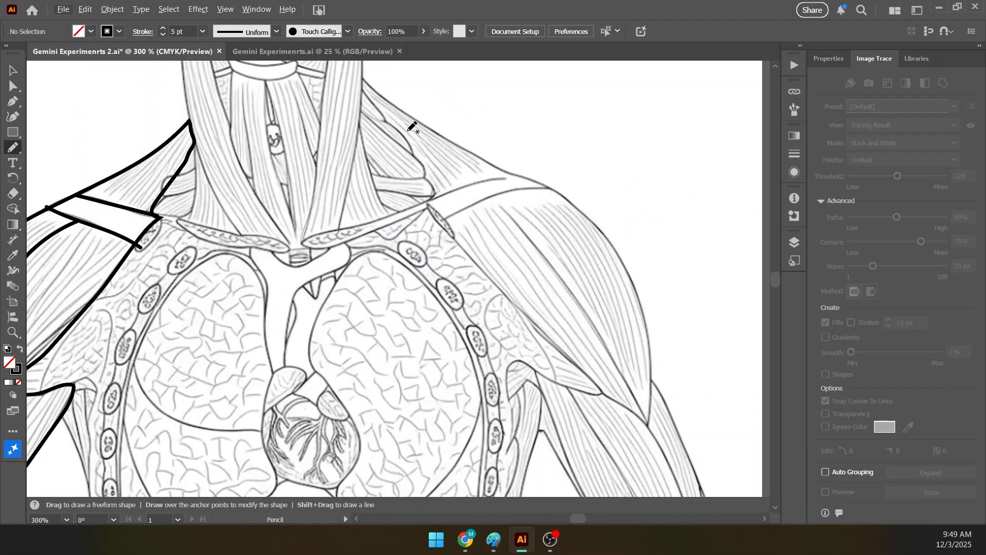
{"action": "mouse_move", "coordinate": [359, 78]}
{"action": "left_mouse_down"}
{"action": "mouse_move", "coordinate": [435, 135]}
{"action": "mouse_move", "coordinate": [547, 187]}
{"action": "mouse_move", "coordinate": [446, 222]}
{"action": "left_mouse_up"}
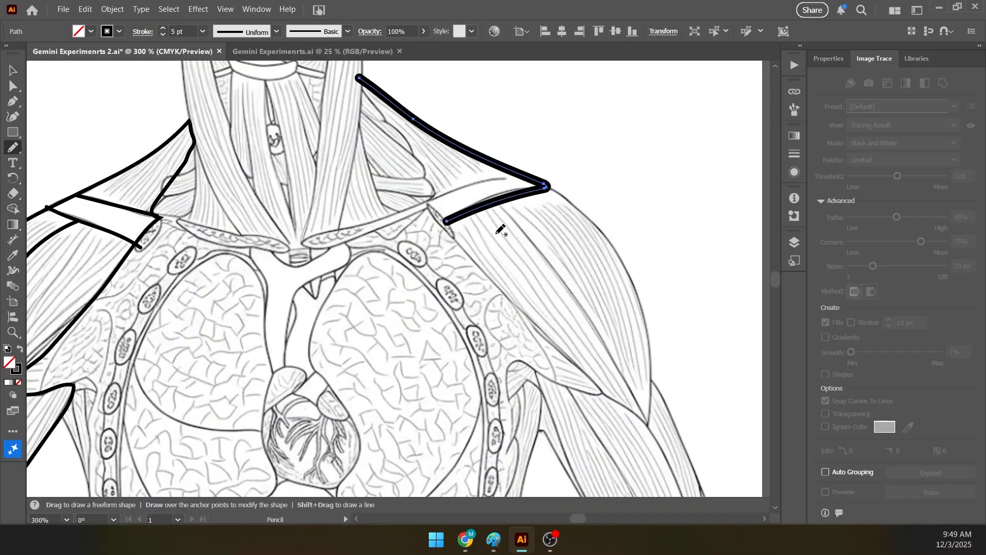
- Trace the outer curve of the right-hand shoulder muscle and the inner edge of the upper arm below the armpit
{"action": "left_click_drag", "start_coordinate": [635, 395], "coordinate": [491, 297]}
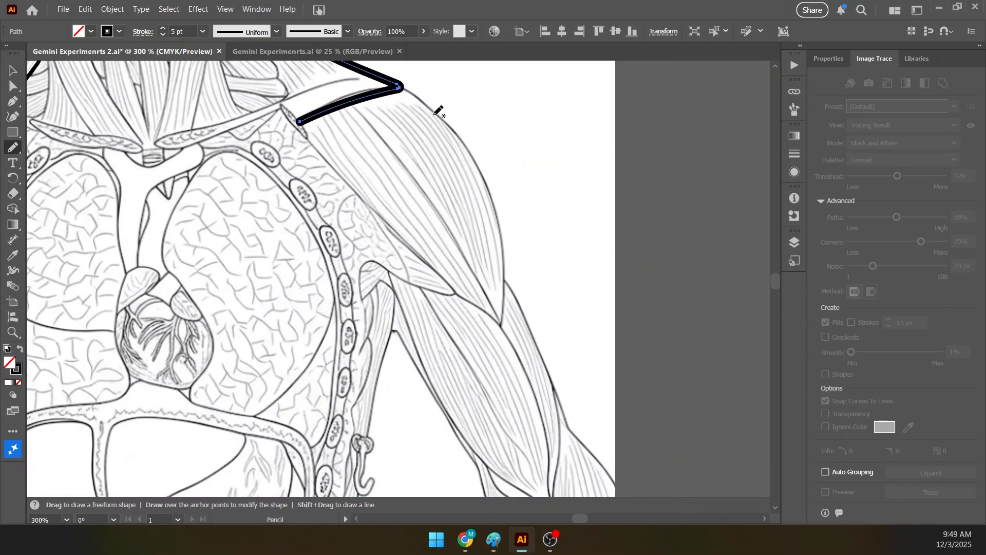
{"action": "mouse_move", "coordinate": [407, 91]}
{"action": "left_mouse_down"}
{"action": "mouse_move", "coordinate": [475, 158]}
{"action": "mouse_move", "coordinate": [504, 239]}
{"action": "mouse_move", "coordinate": [501, 324]}
{"action": "left_mouse_up"}
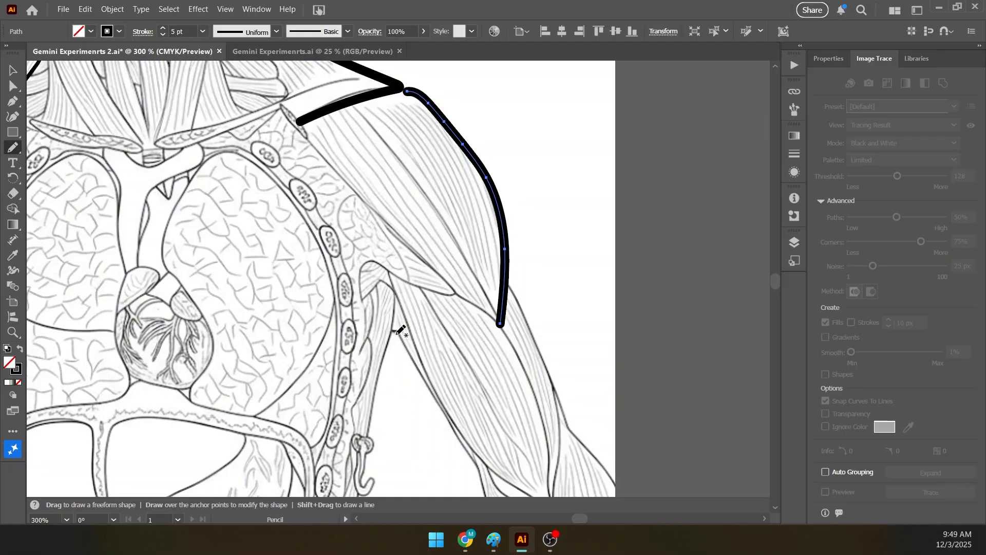
{"action": "left_click_drag", "start_coordinate": [397, 333], "coordinate": [489, 462]}
- Trace the inner edge of the right-hand shoulder muscle and the outer edge of the upper arm below it
{"action": "left_click_drag", "start_coordinate": [515, 441], "coordinate": [499, 374]}
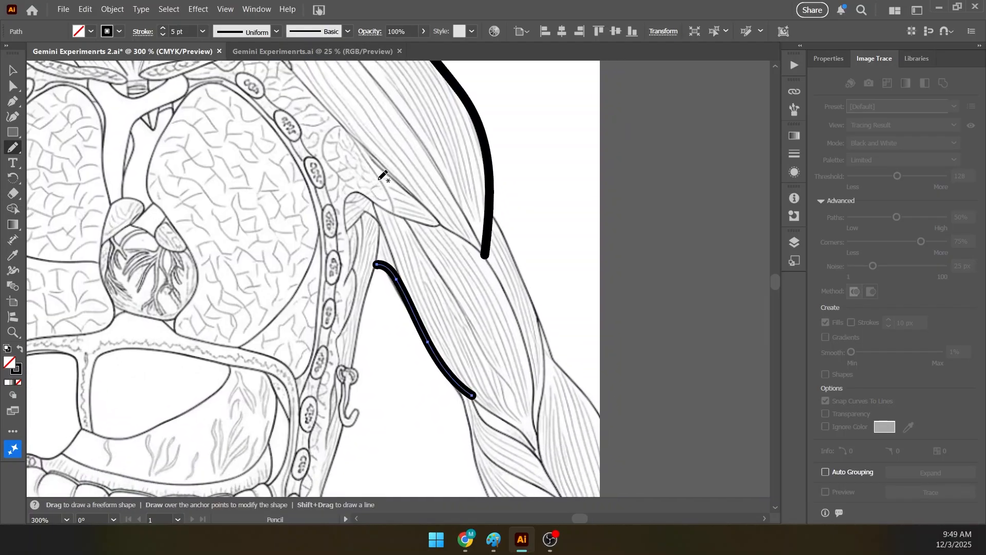
{"action": "left_click_drag", "start_coordinate": [292, 67], "coordinate": [305, 118]}
{"action": "left_click_drag", "start_coordinate": [300, 115], "coordinate": [495, 304]}
{"action": "mouse_move", "coordinate": [374, 244]}
{"action": "left_mouse_down"}
{"action": "mouse_move", "coordinate": [294, 180]}
{"action": "mouse_move", "coordinate": [363, 211]}
{"action": "mouse_move", "coordinate": [327, 185]}
{"action": "mouse_move", "coordinate": [440, 289]}
{"action": "mouse_move", "coordinate": [443, 305]}
{"action": "left_mouse_up"}
{"action": "scroll", "coordinate": [373, 305], "scroll_direction": "down", "scroll_amount": 5}
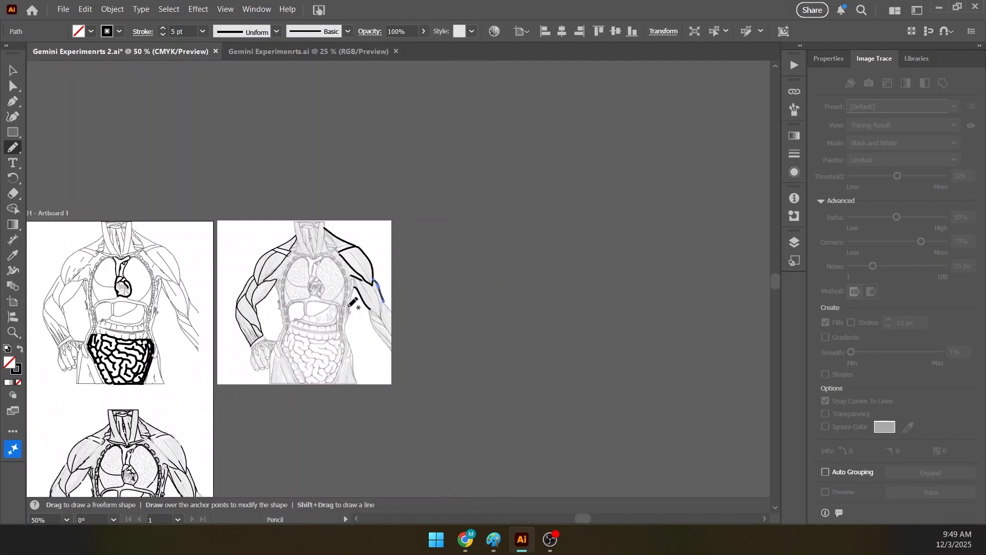
{"action": "left_click_drag", "start_coordinate": [350, 307], "coordinate": [407, 308]}
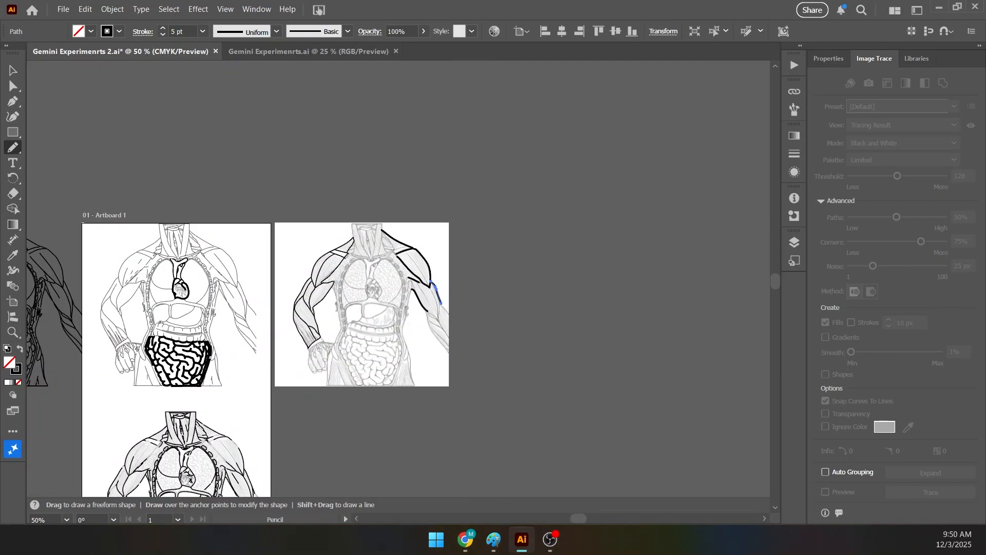